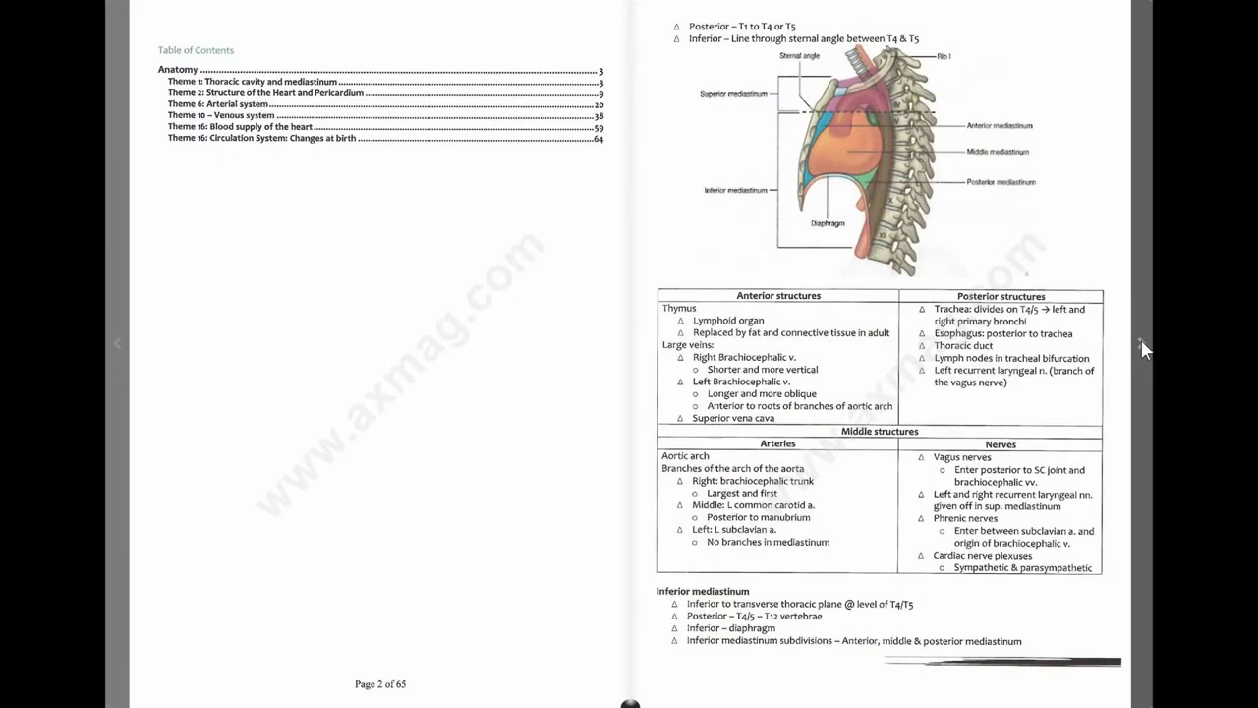
pyautogui.click(1143, 349)
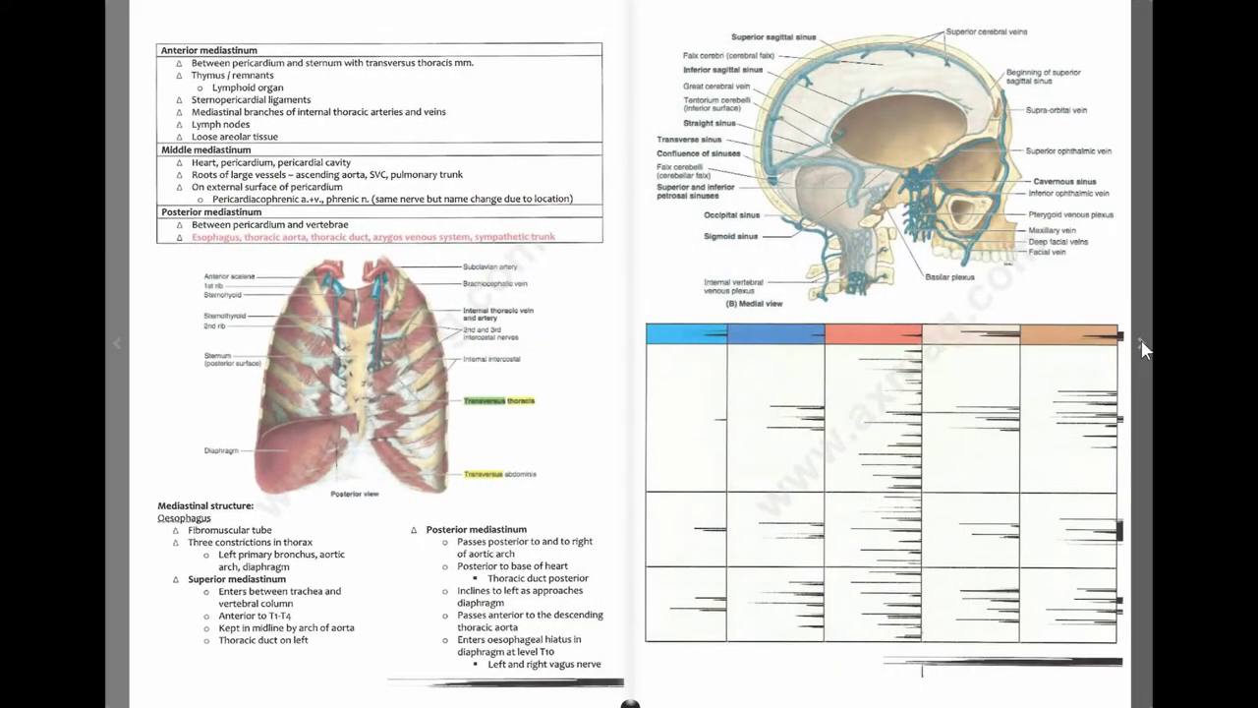
pyautogui.click(1142, 349)
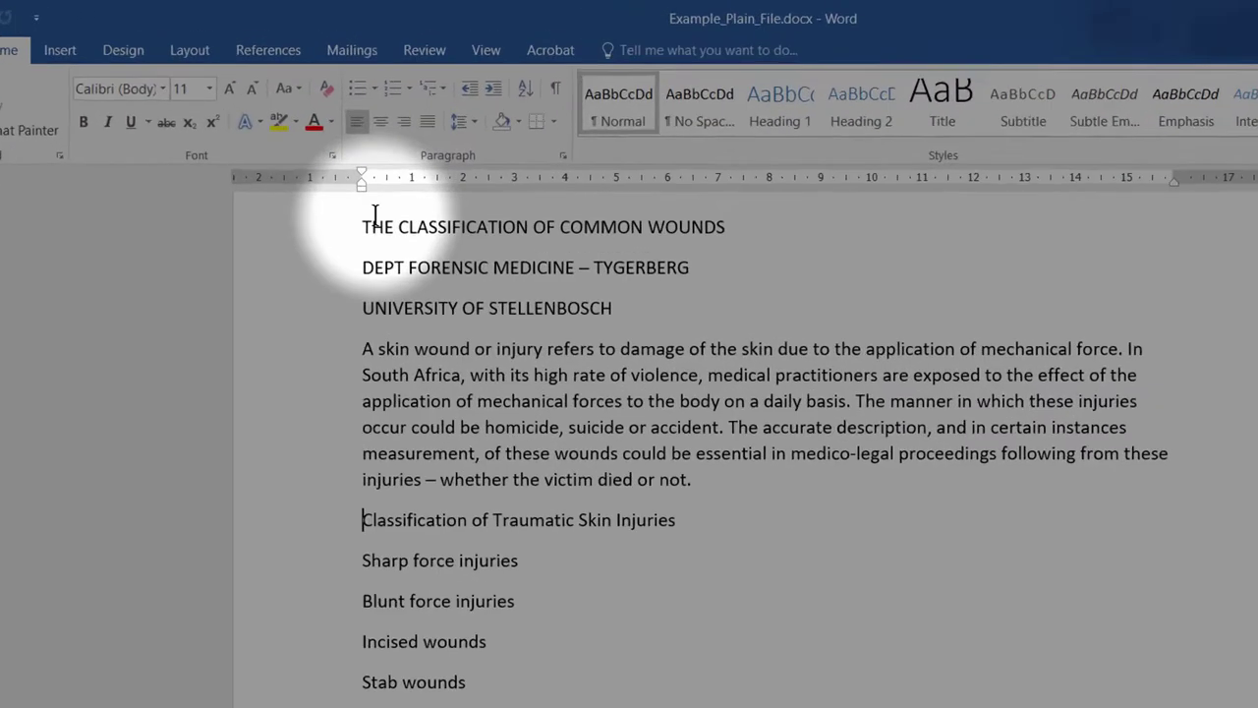
# Try formatting the title line "THE CLASSIFICATION OF COMMON WOUNDS" manually as 24 pt bold text.
pyautogui.moveTo(380, 266); pyautogui.dragTo(809, 283)
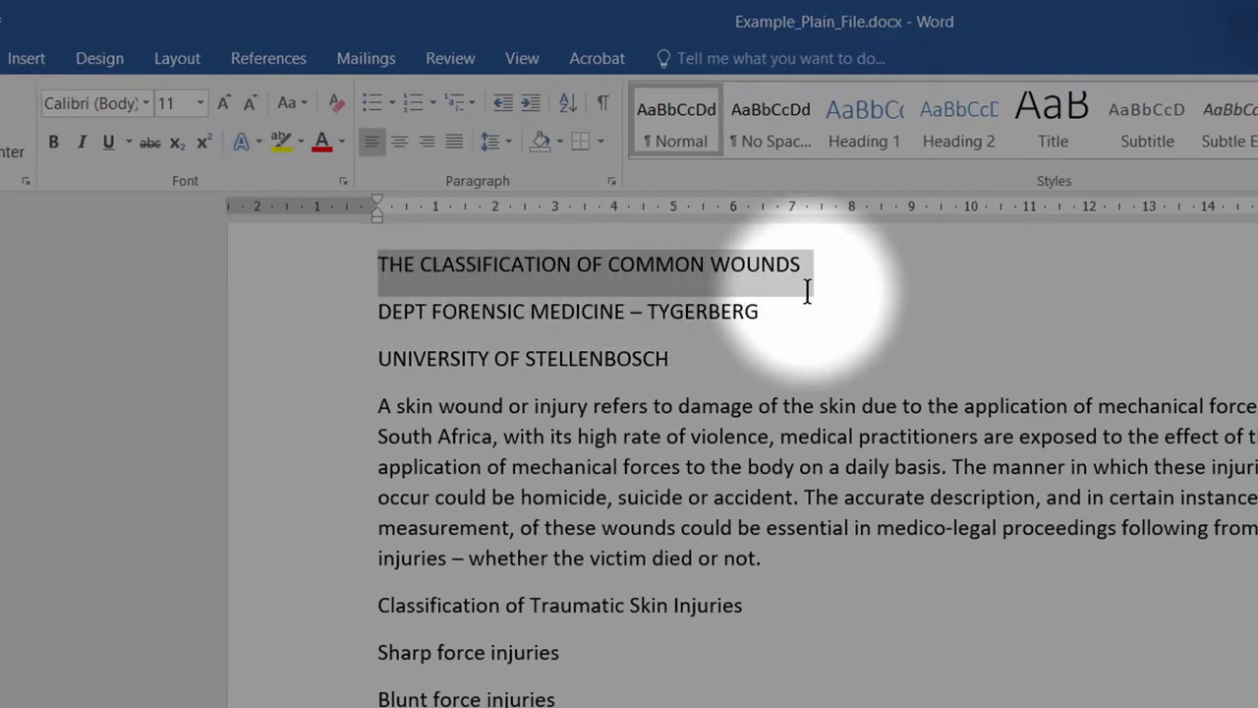
pyautogui.click(199, 102)
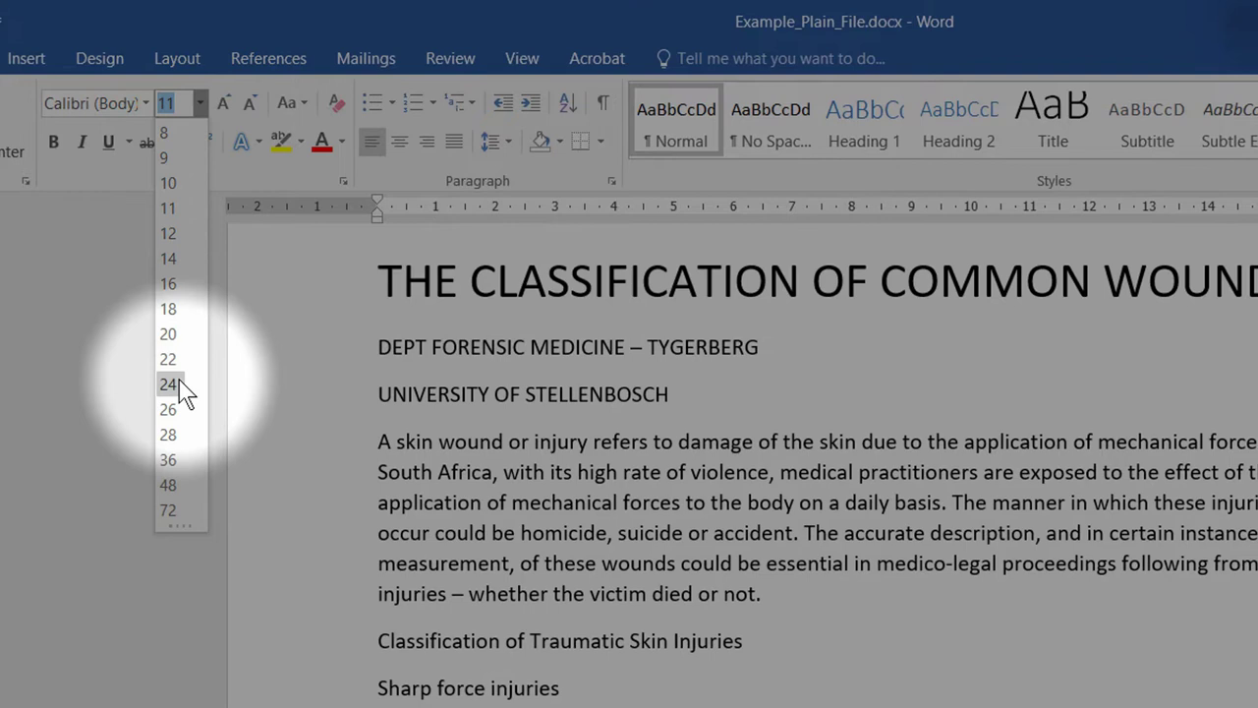
pyautogui.click(179, 379)
pyautogui.click(55, 143)
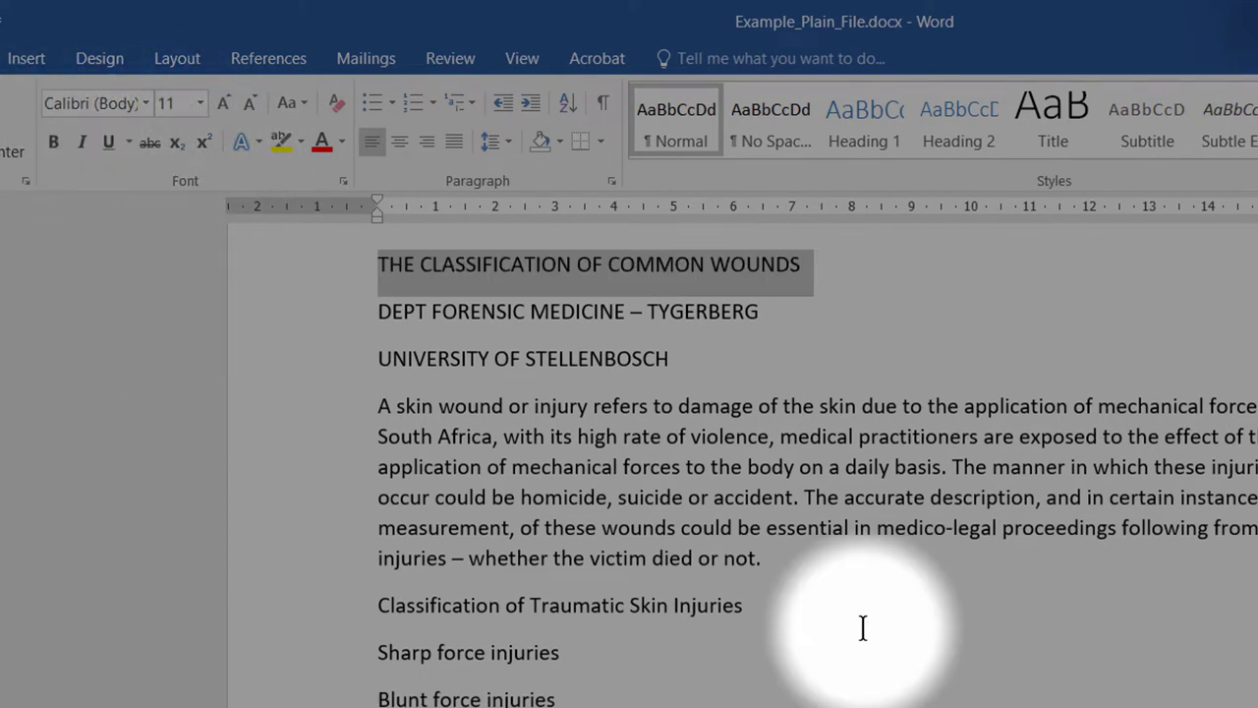
# Apply the Heading 1 style to the title line and Heading 2 to "DEPT FORENSIC MEDICINE – TYGERBERG".
pyautogui.click(843, 117)
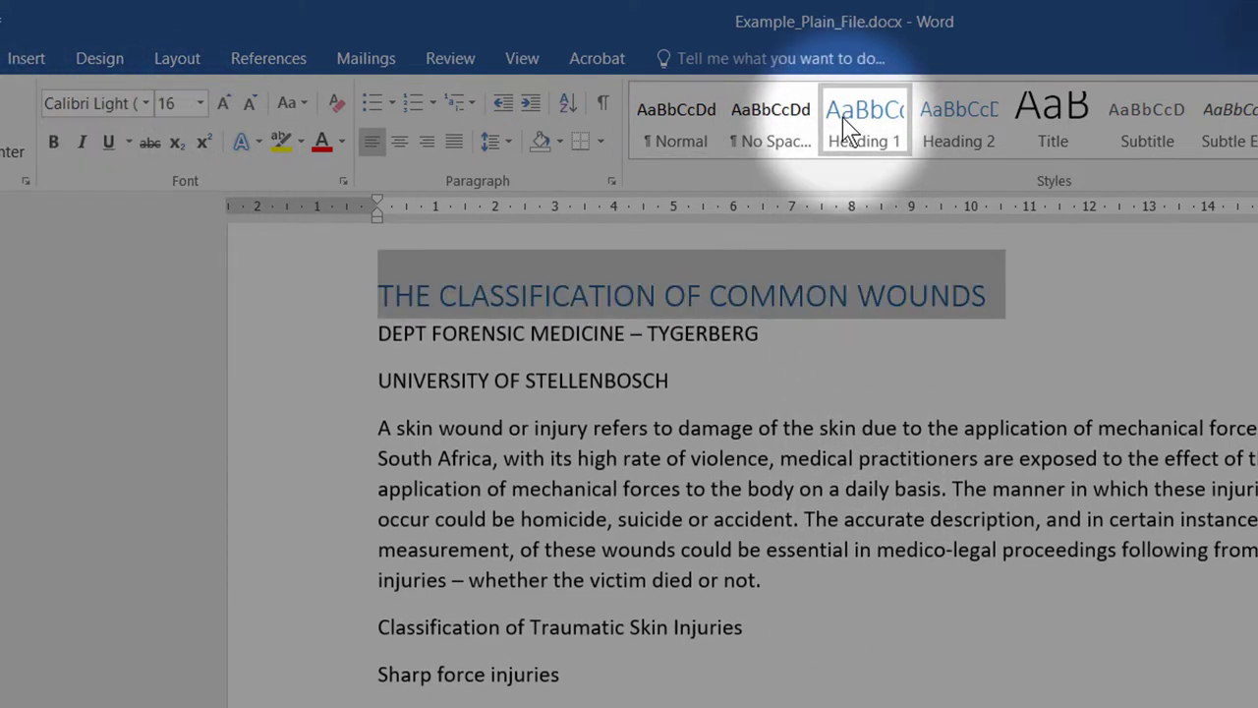
pyautogui.moveTo(380, 336); pyautogui.dragTo(753, 335)
pyautogui.click(958, 142)
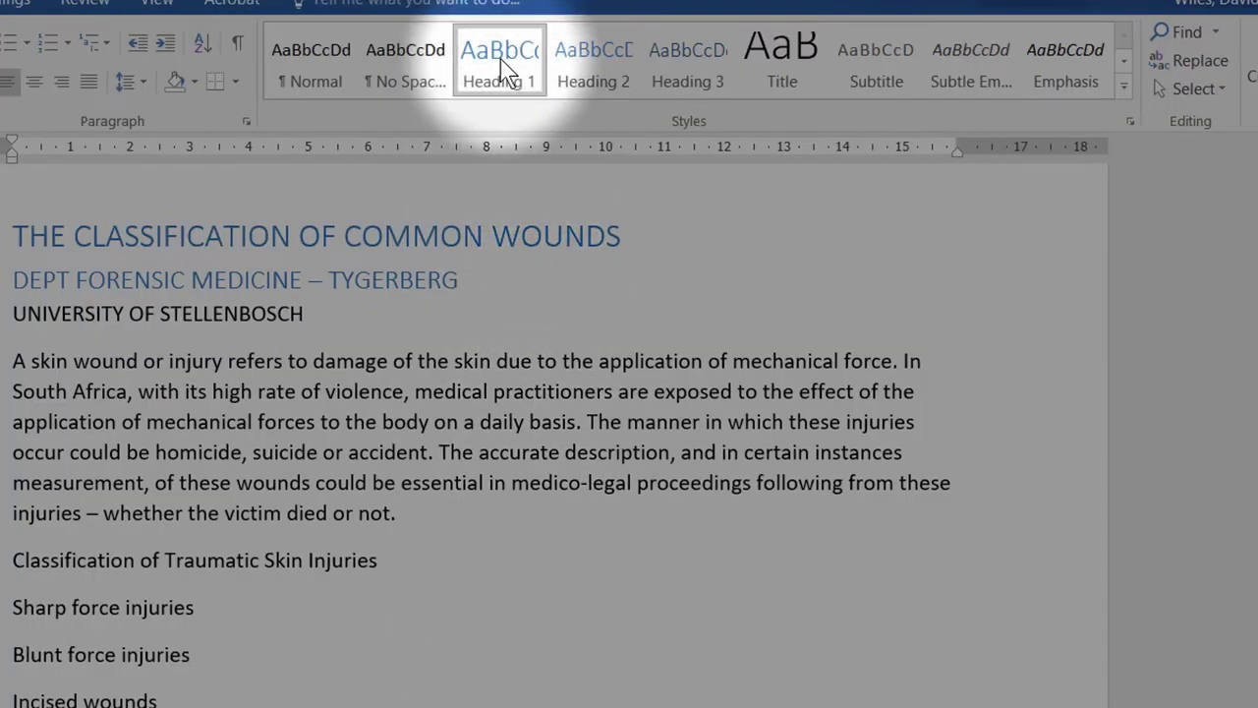
# Modify the Heading 1 style to 22 pt bold with a black font color.
pyautogui.rightClick(864, 123)
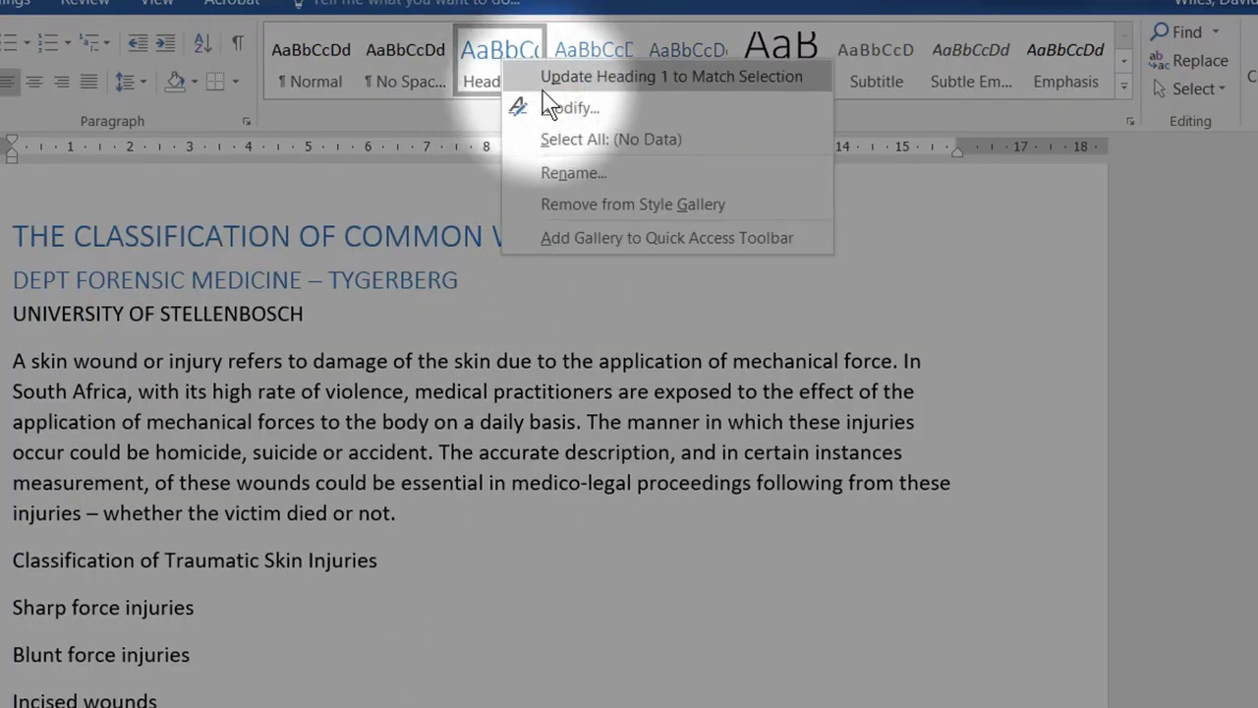
pyautogui.click(568, 110)
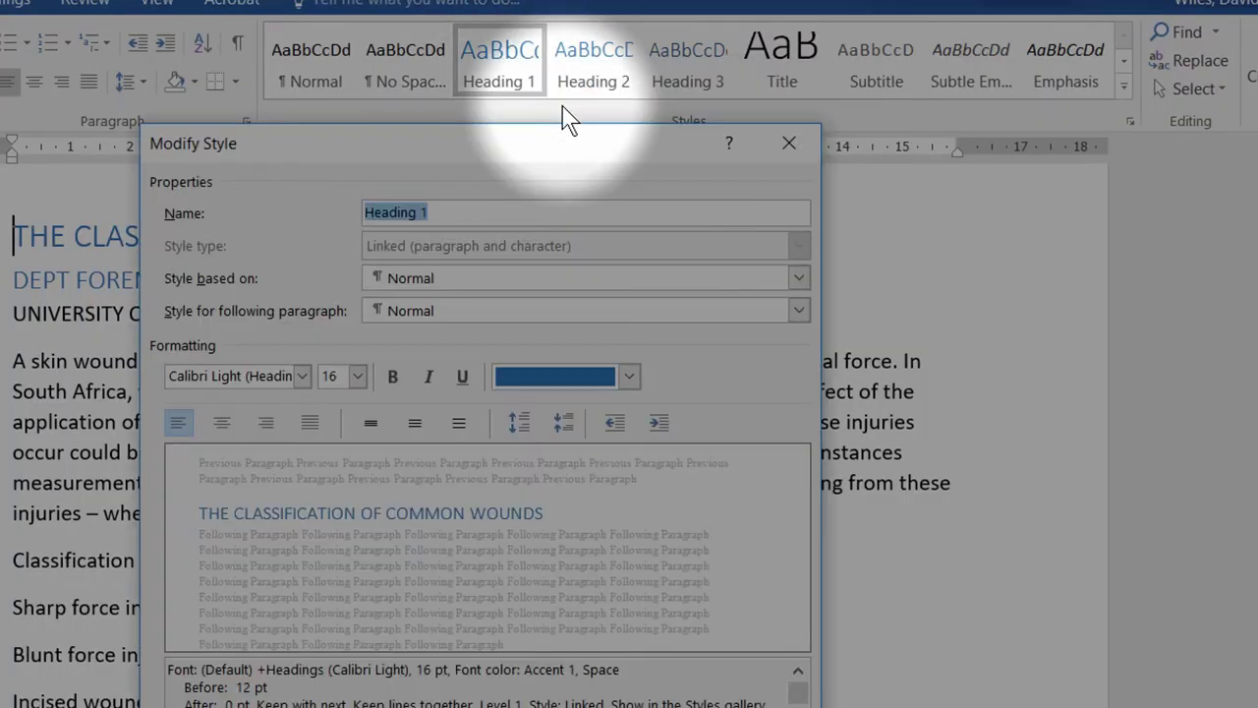
pyautogui.click(357, 377)
pyautogui.click(340, 564)
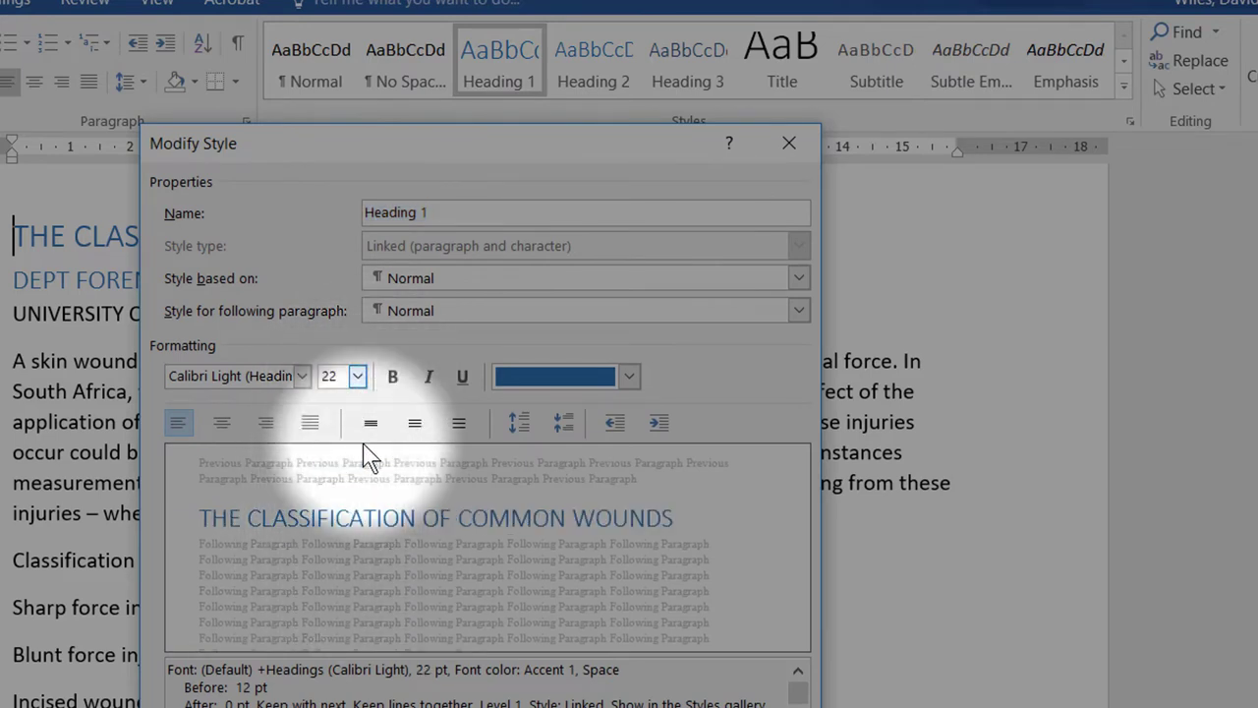
pyautogui.click(392, 376)
pyautogui.click(628, 377)
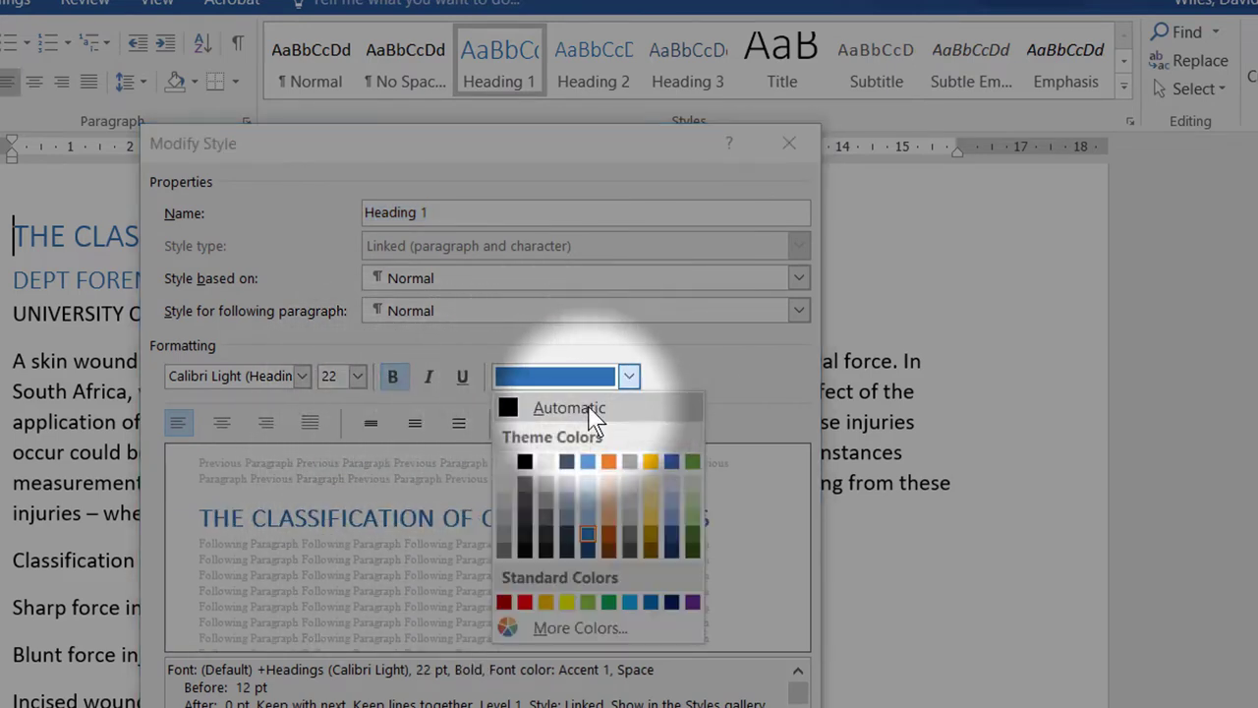
pyautogui.click(524, 461)
pyautogui.press('Return')
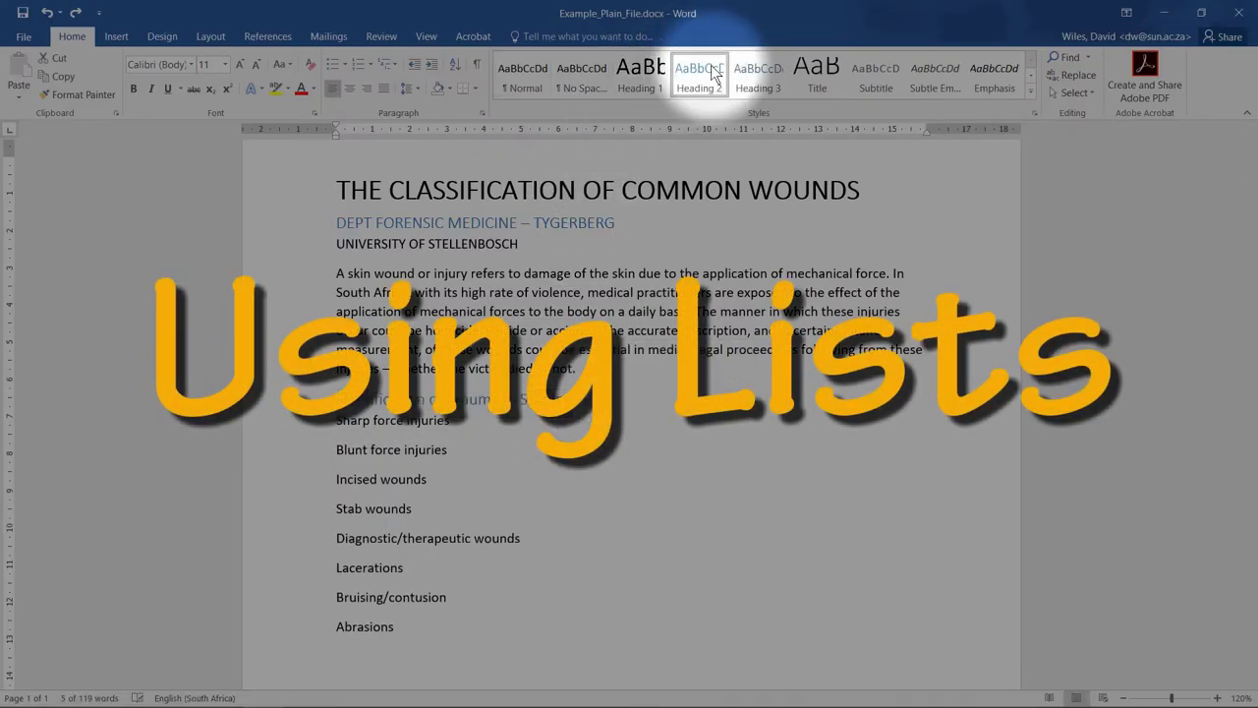
# Apply Heading 2 to "Classification of Traumatic Skin Injuries" and make the lines below it, through "Abrasions", an arrow-bulleted list.
pyautogui.click(711, 74)
pyautogui.moveTo(305, 418); pyautogui.dragTo(411, 644)
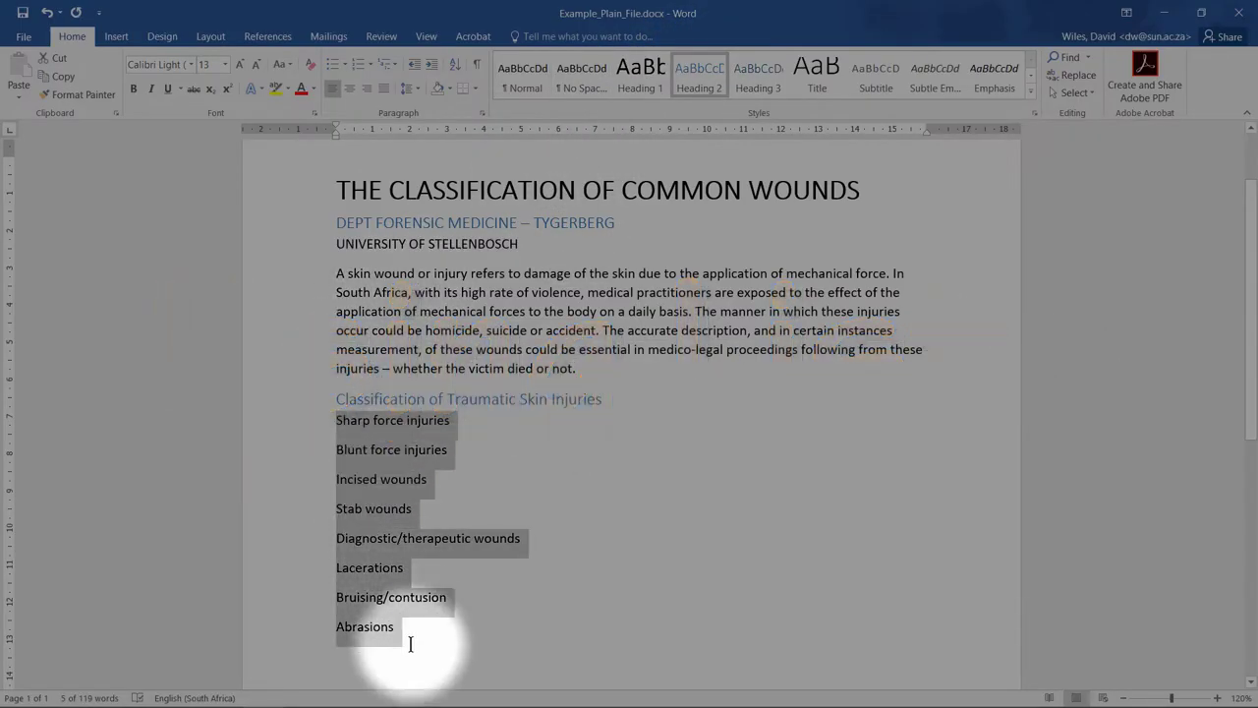
pyautogui.click(332, 64)
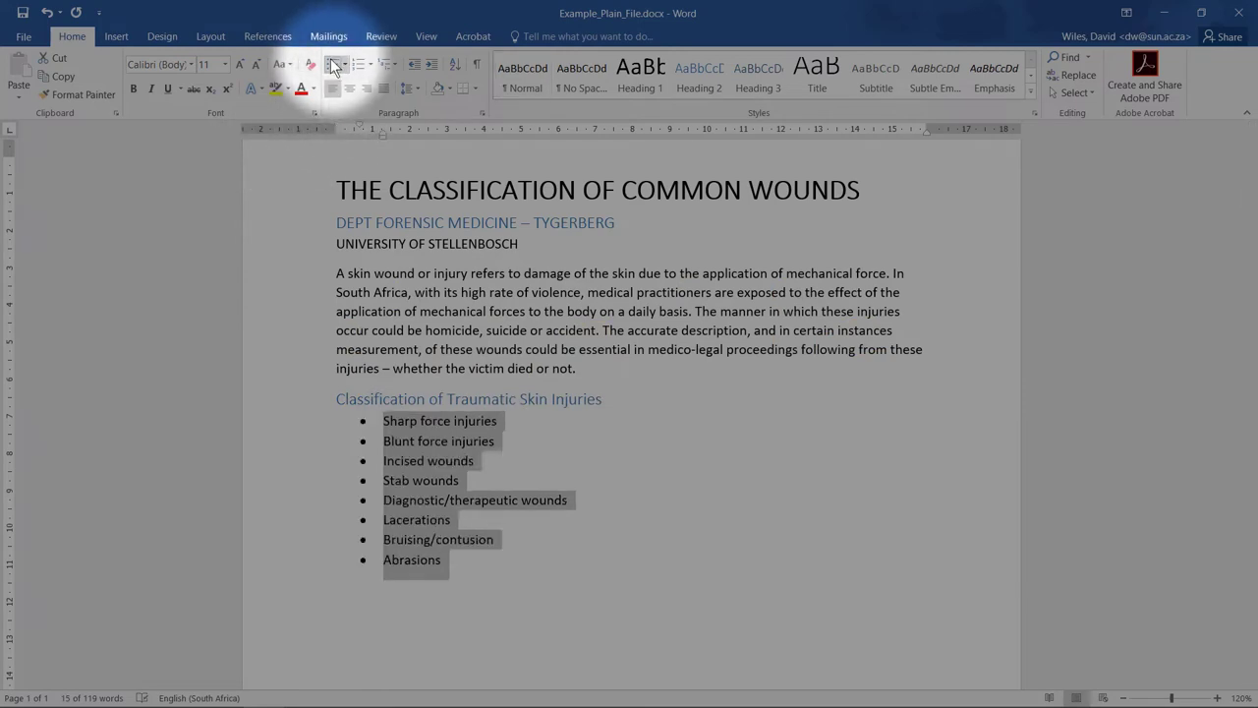
pyautogui.click(345, 64)
pyautogui.click(338, 211)
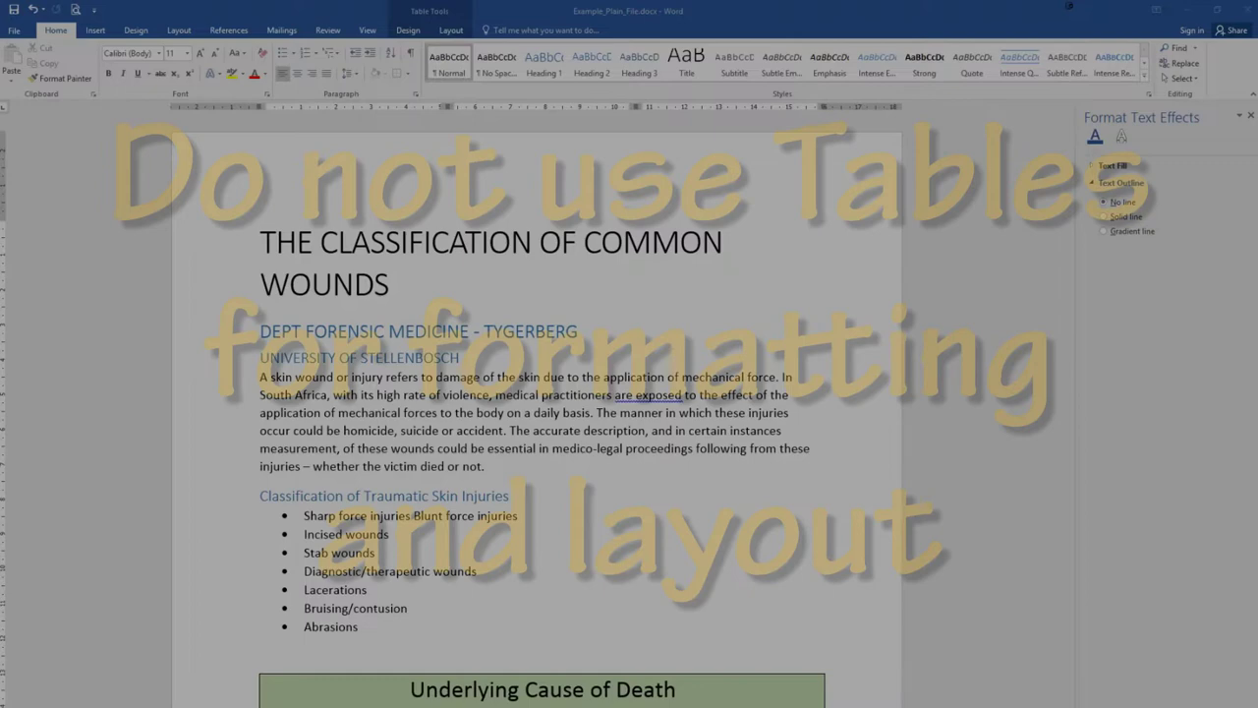
# Set the text of the whole cause-of-death table to 22 pt and undo the yellow highlighting on it.
pyautogui.scroll(-7, 925, 440)
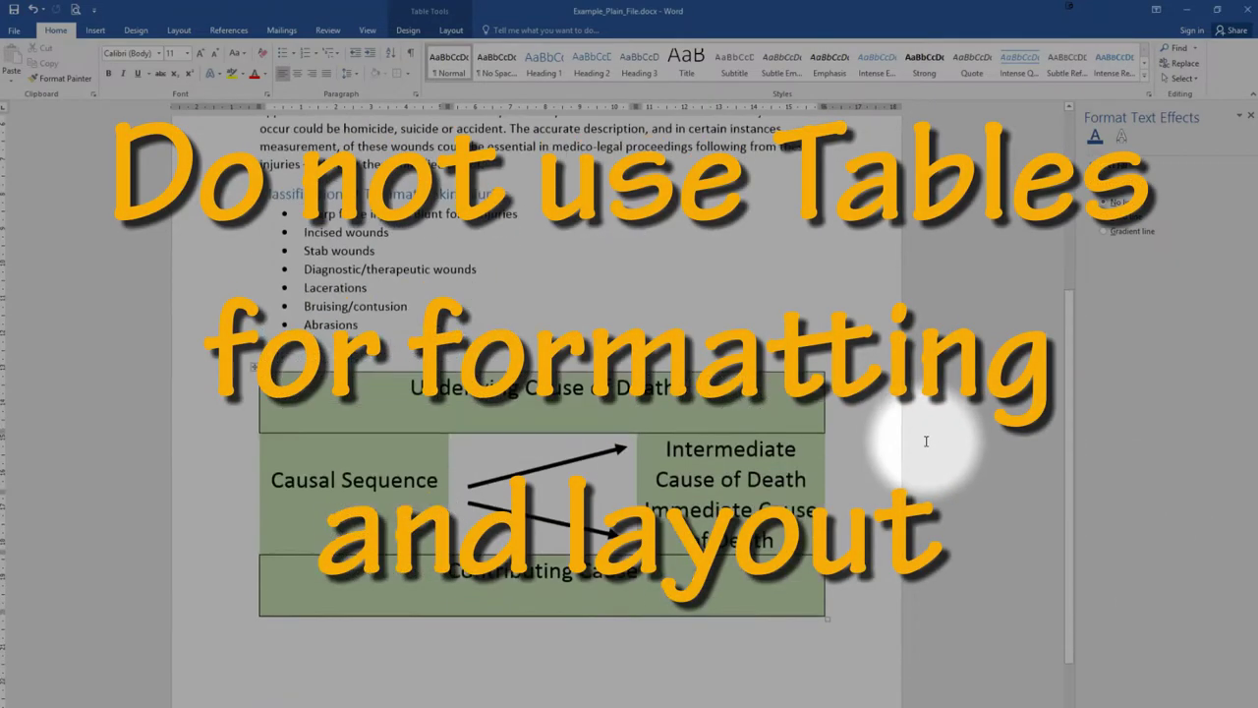
pyautogui.click(253, 238)
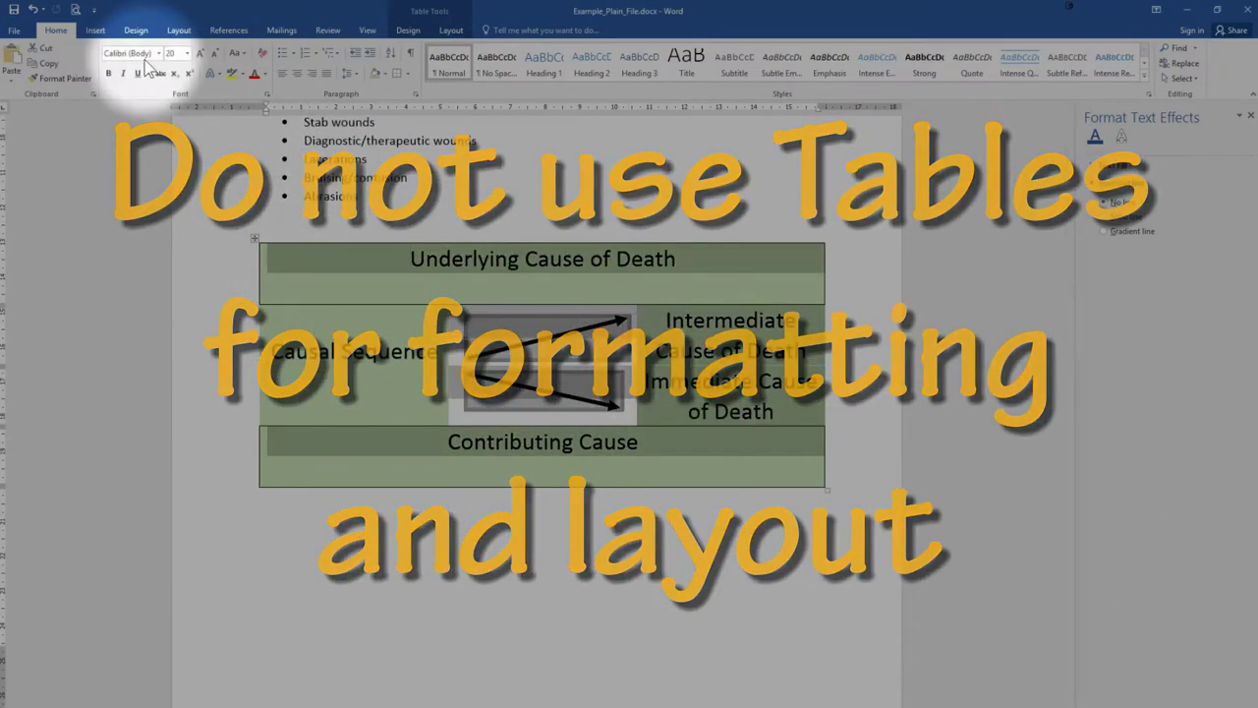
pyautogui.click(187, 53)
pyautogui.click(172, 183)
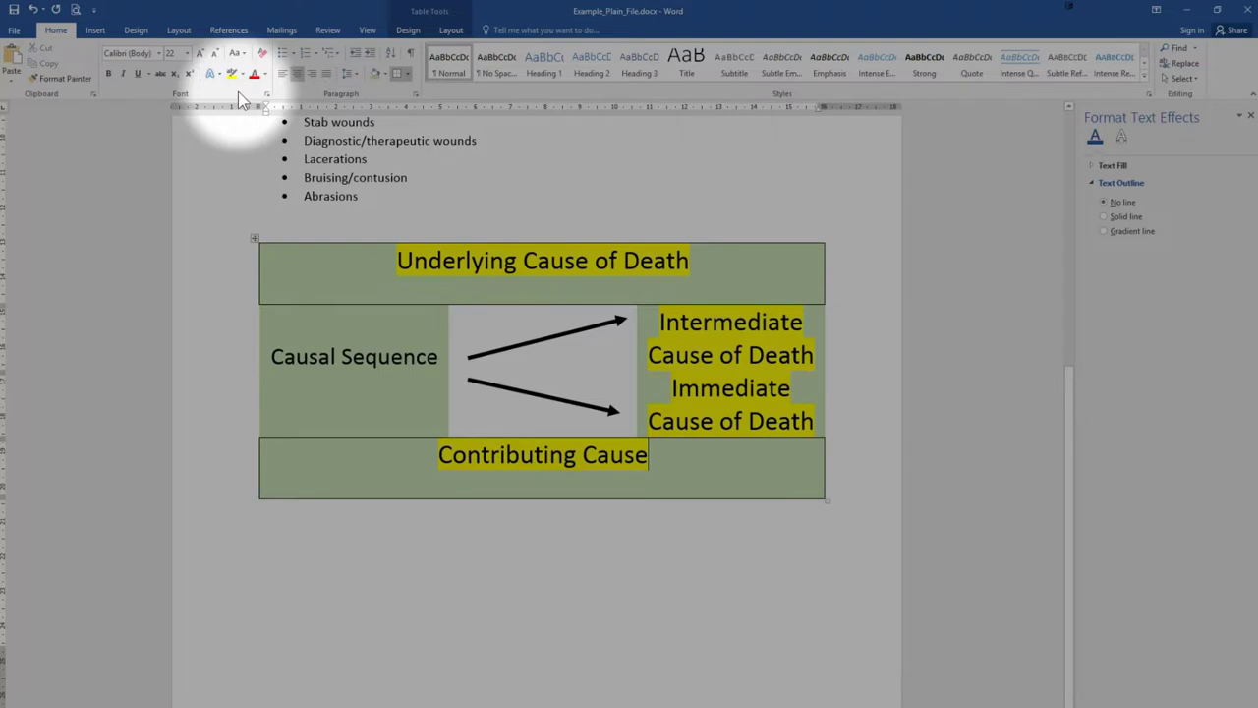
pyautogui.hotkey('ctrl', 'z')
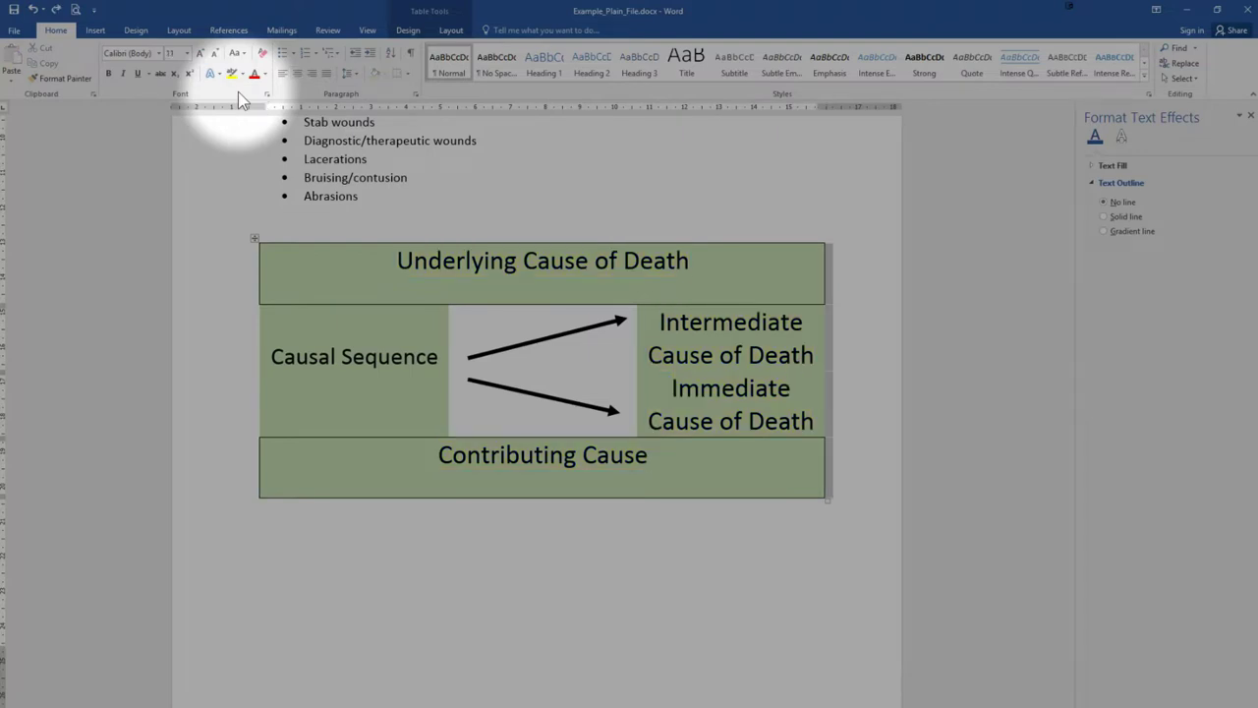
# Open the table properties of the selected cause-of-death table.
pyautogui.rightClick(314, 246)
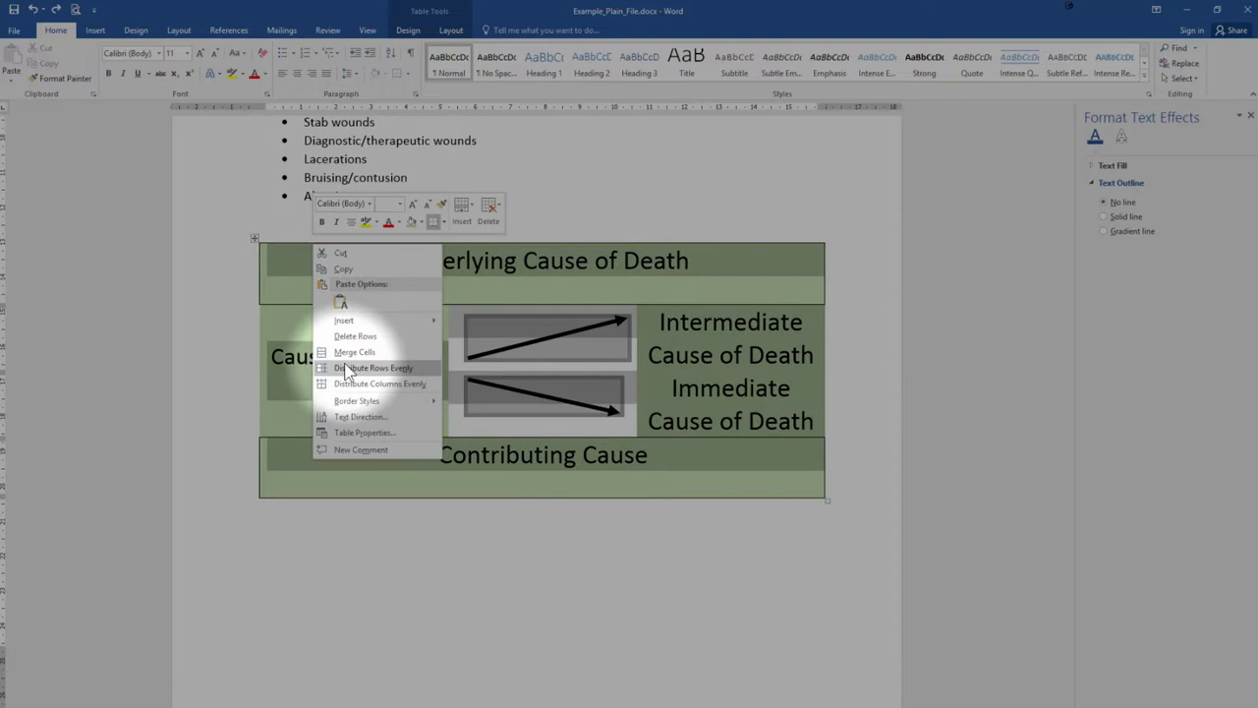
pyautogui.click(354, 432)
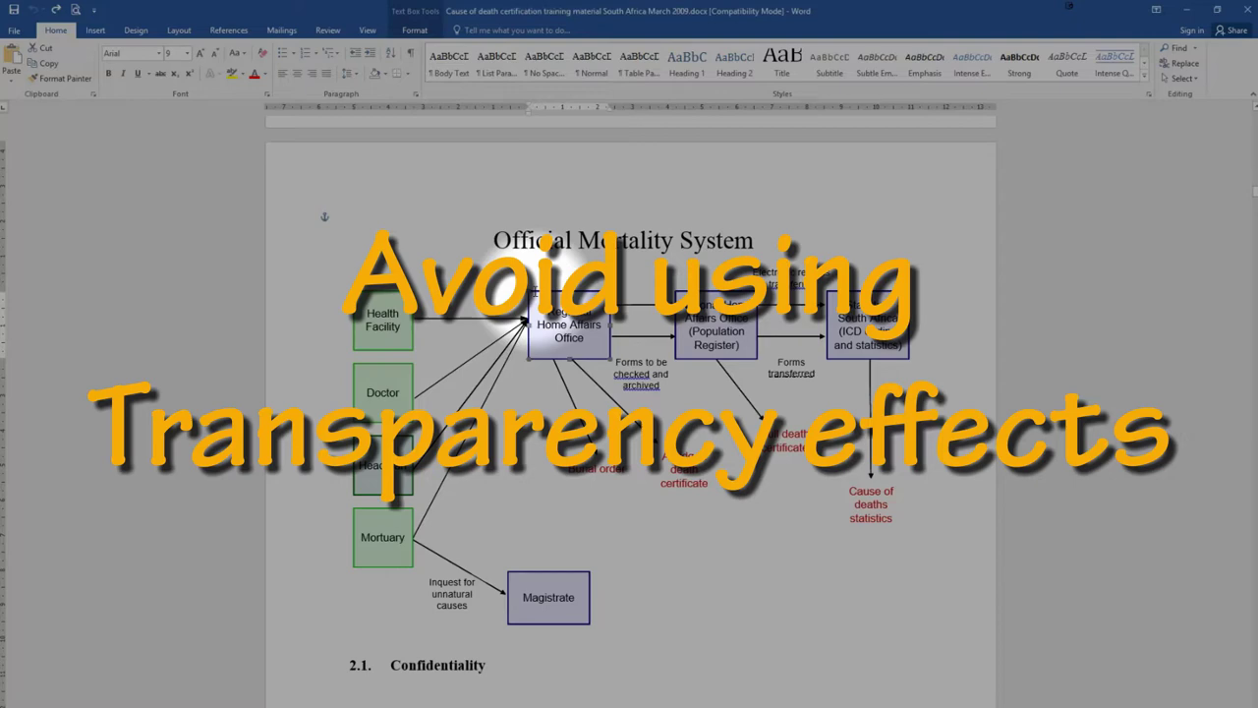
# In the cause of death training document, give the selected Home Affairs Office text box a one-color horizontal gradient fill with transparency from 50% to 0%.
pyautogui.click(575, 466)
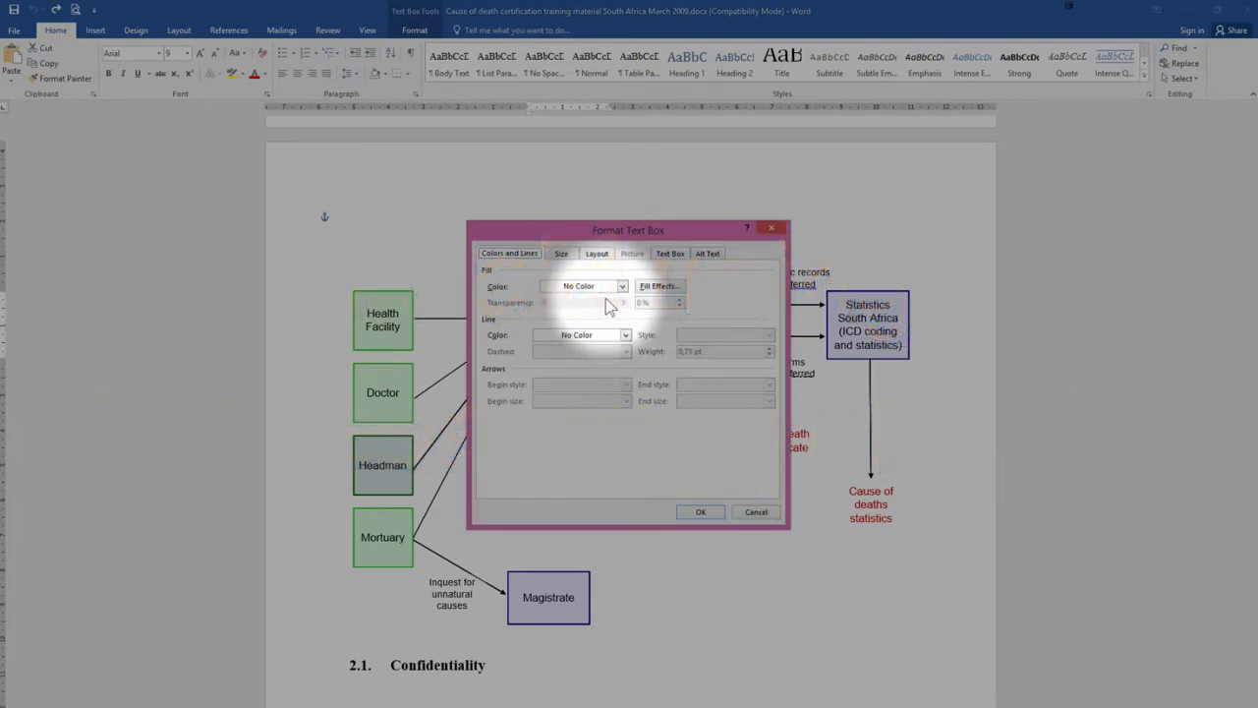
pyautogui.click(653, 288)
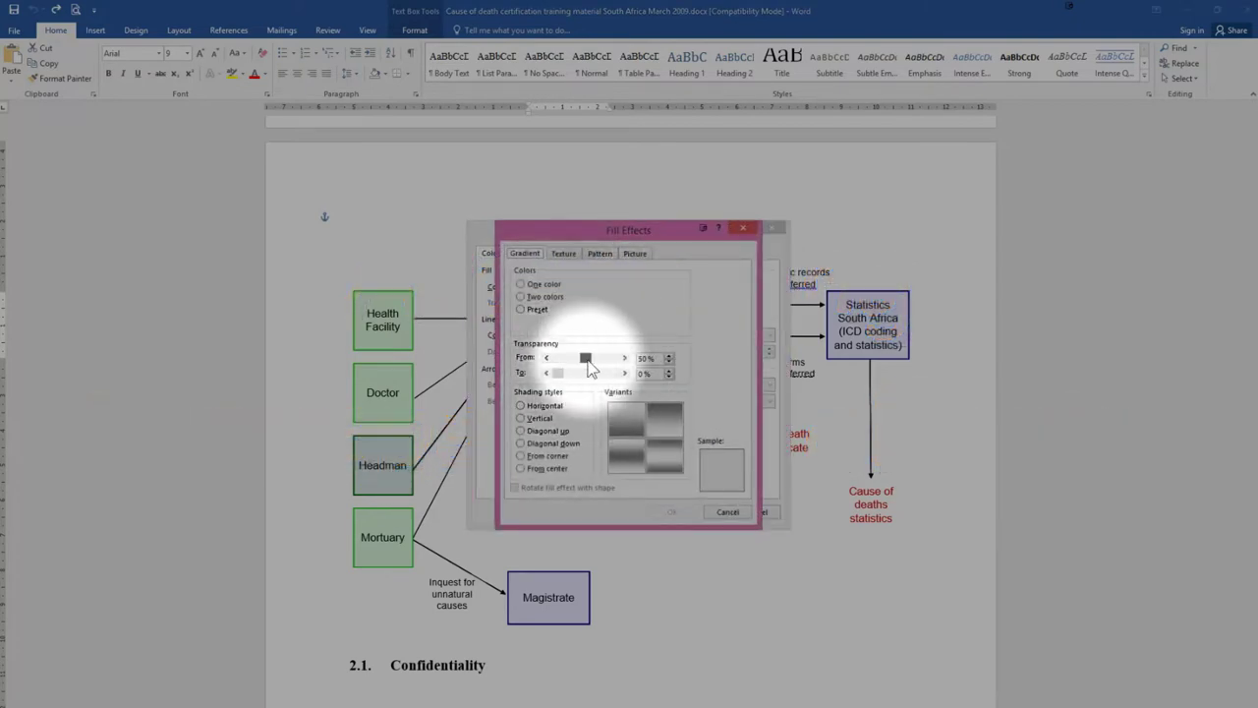
pyautogui.click(521, 284)
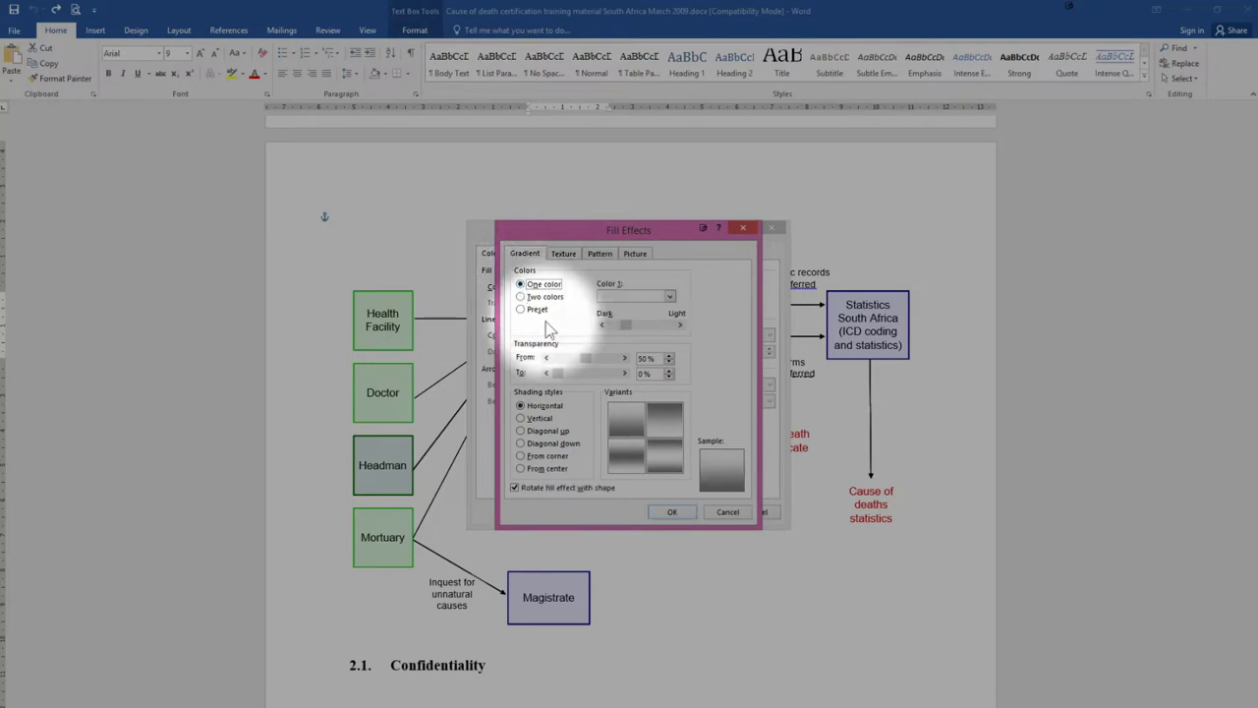
pyautogui.click(672, 511)
pyautogui.click(688, 511)
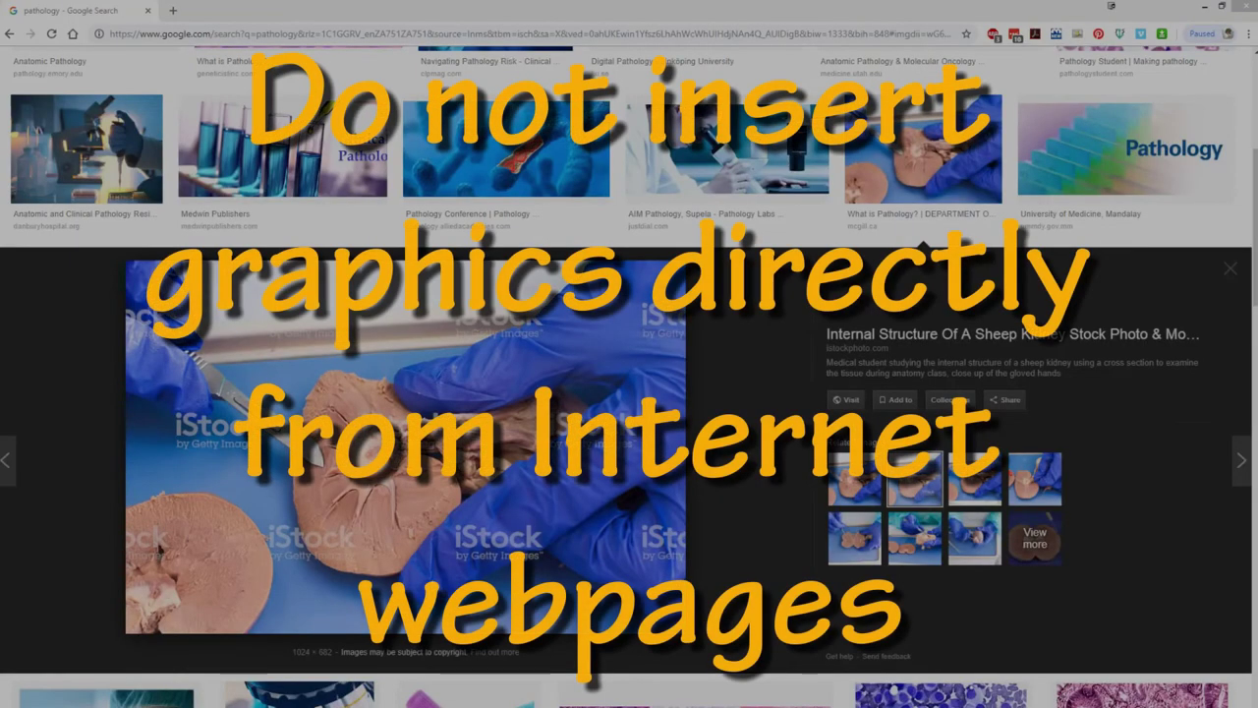
# Copy the sheep kidney photo from the Google image results and paste it below the table in Example_Plain_File.docx, keeping source formatting.
pyautogui.rightClick(420, 248)
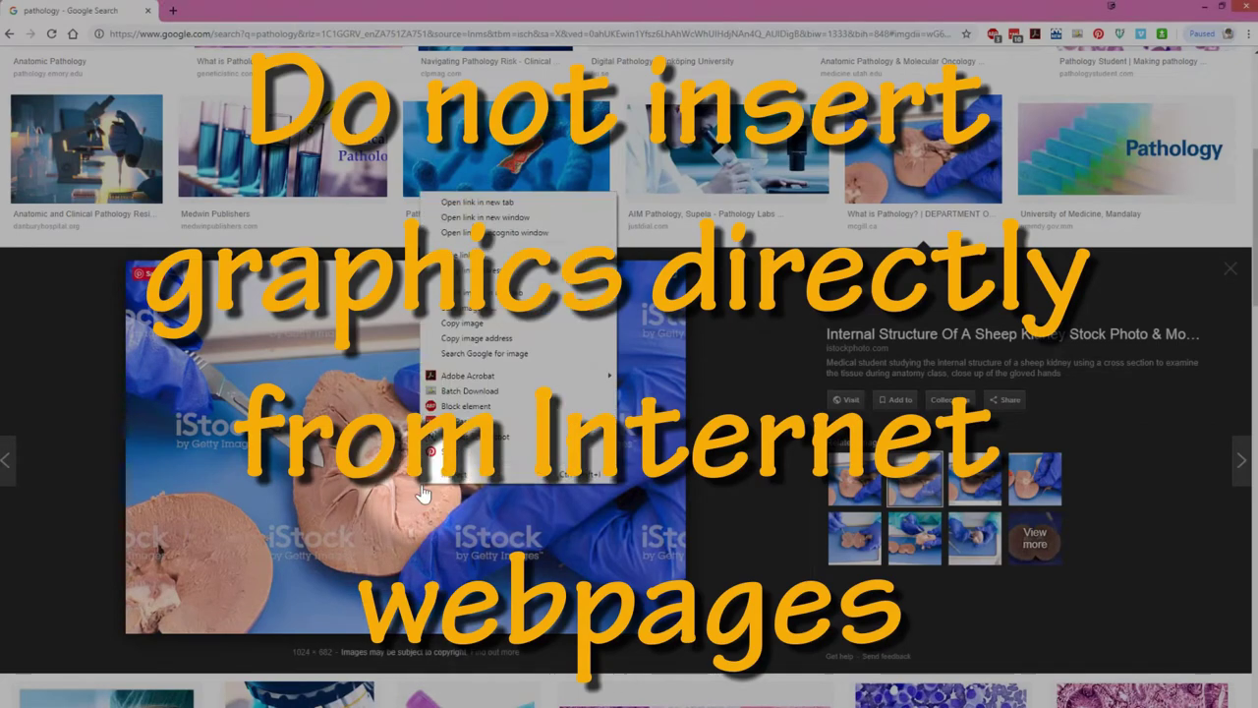
pyautogui.click(470, 330)
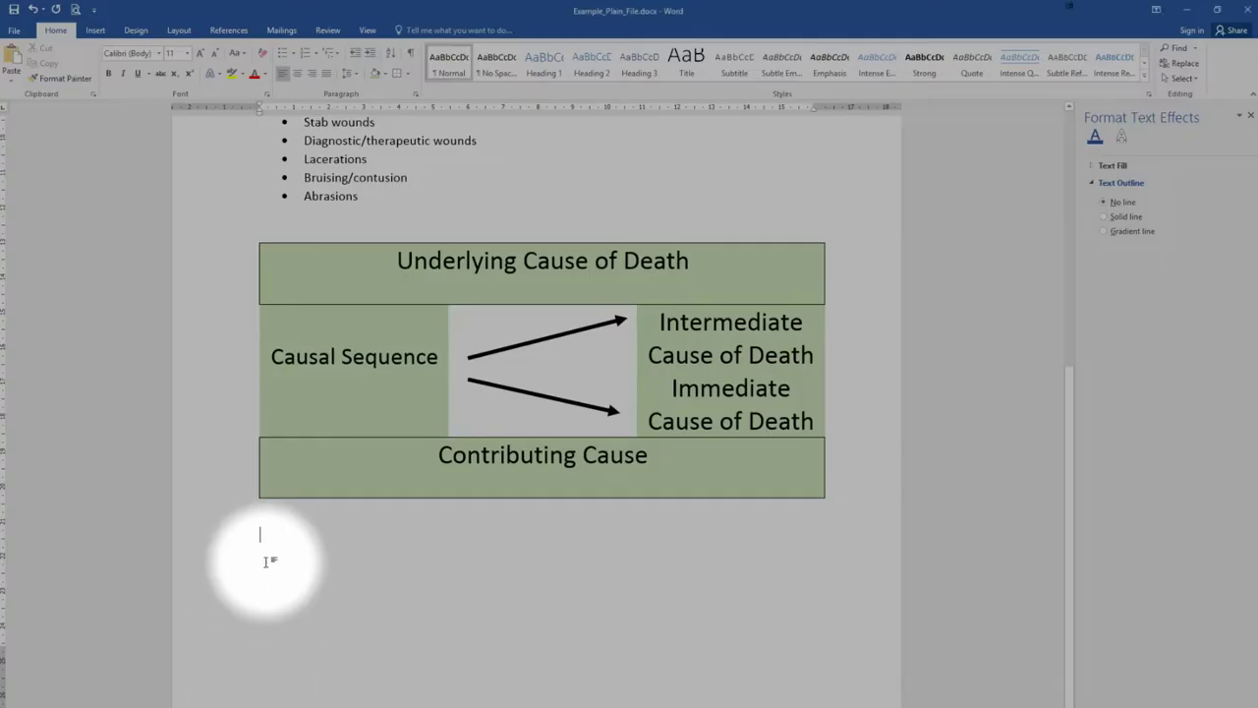
pyautogui.rightClick(265, 557)
pyautogui.click(293, 619)
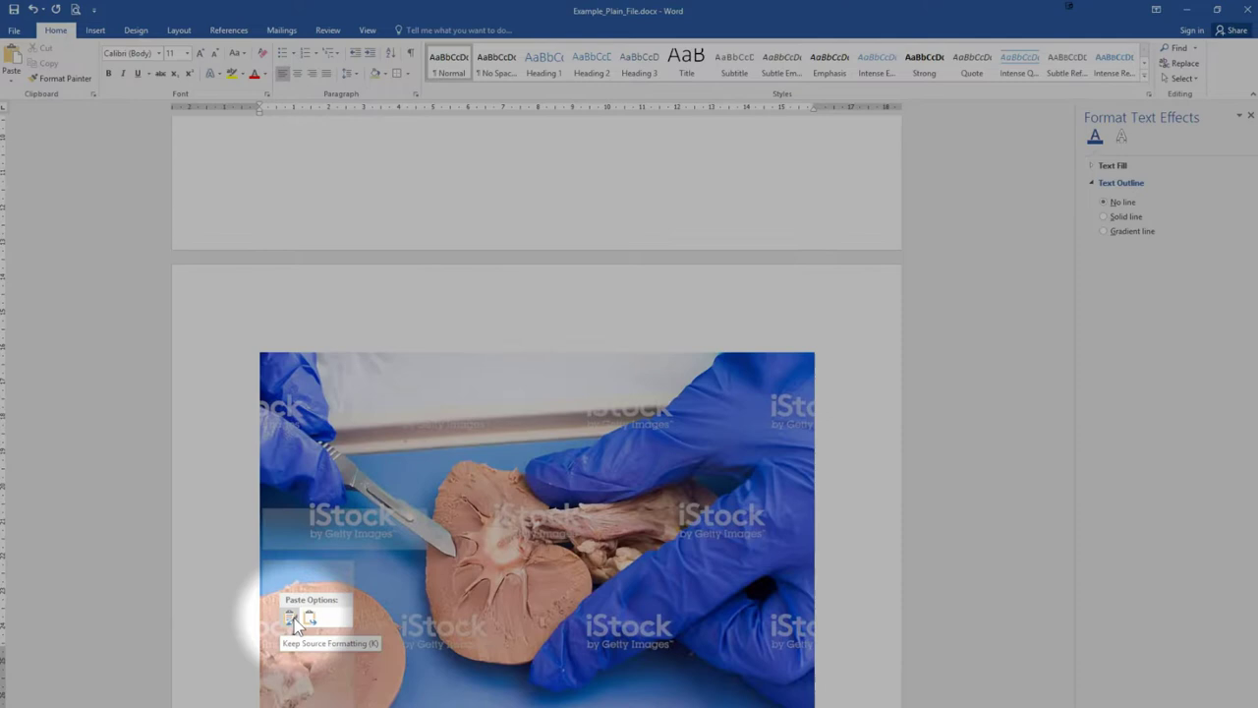
# Check the hyperlink settings of the pasted kidney photo and leave them without adding a link.
pyautogui.rightClick(469, 575)
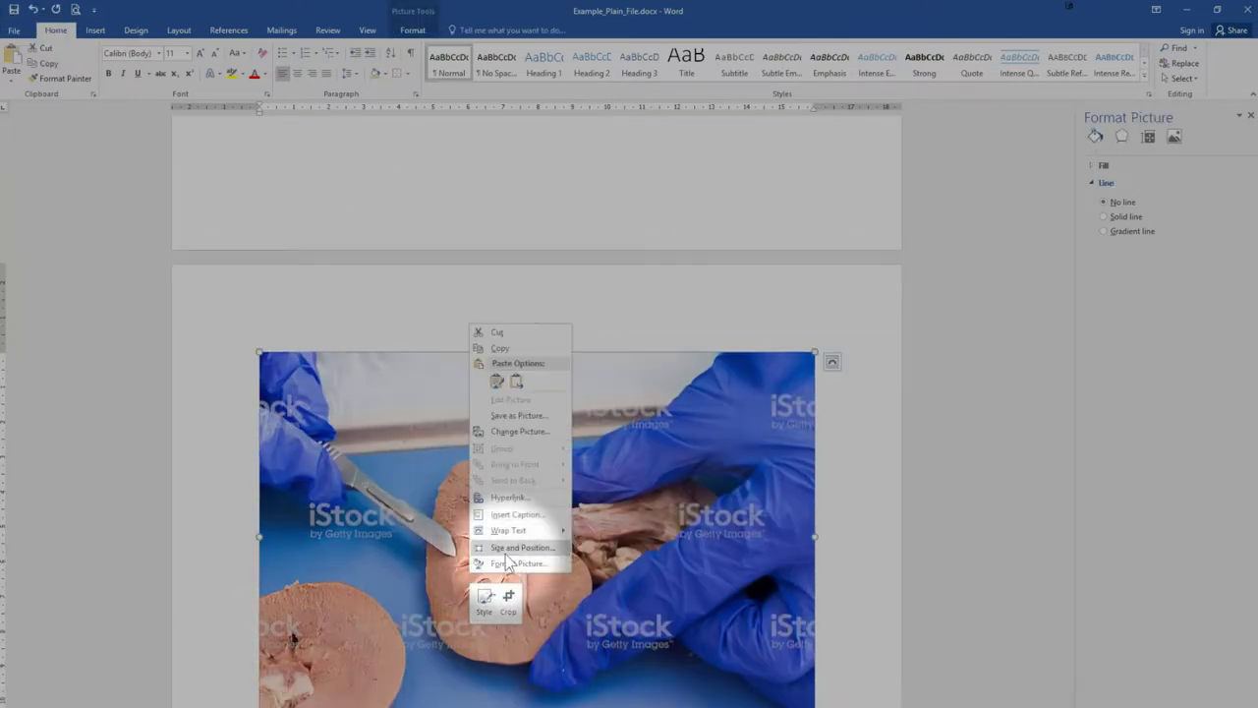
pyautogui.click(506, 496)
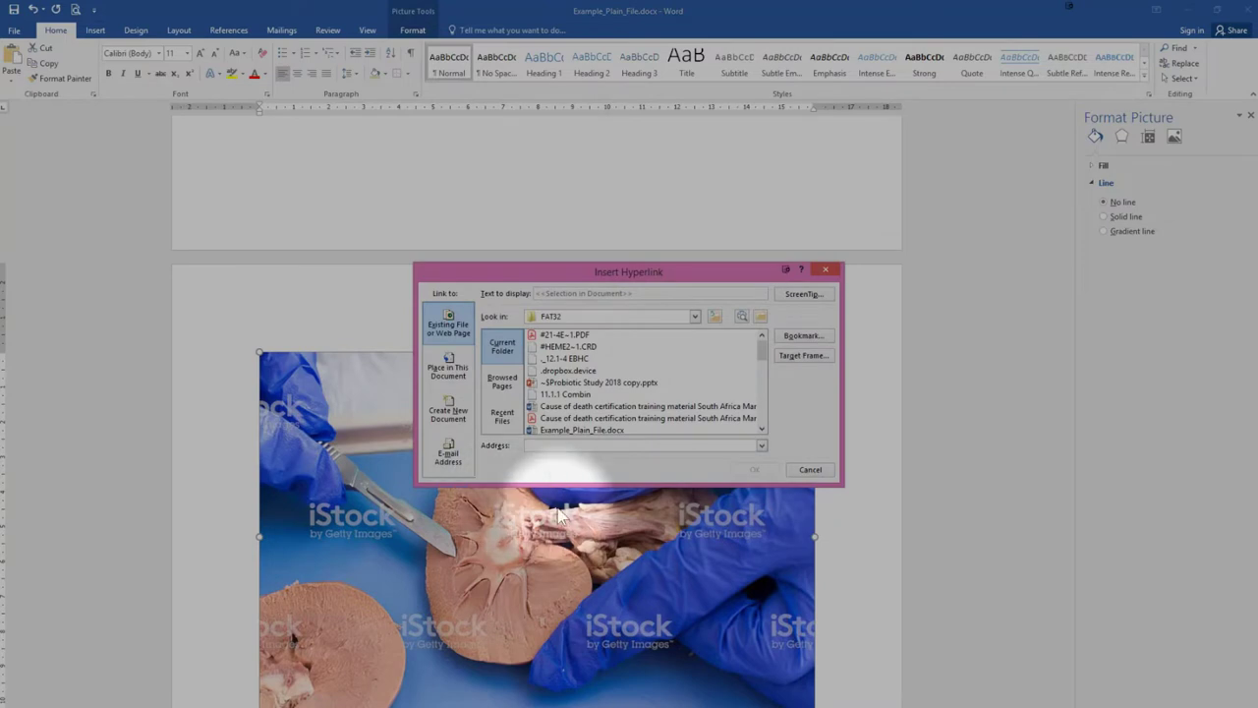
pyautogui.click(808, 471)
pyautogui.rightClick(546, 511)
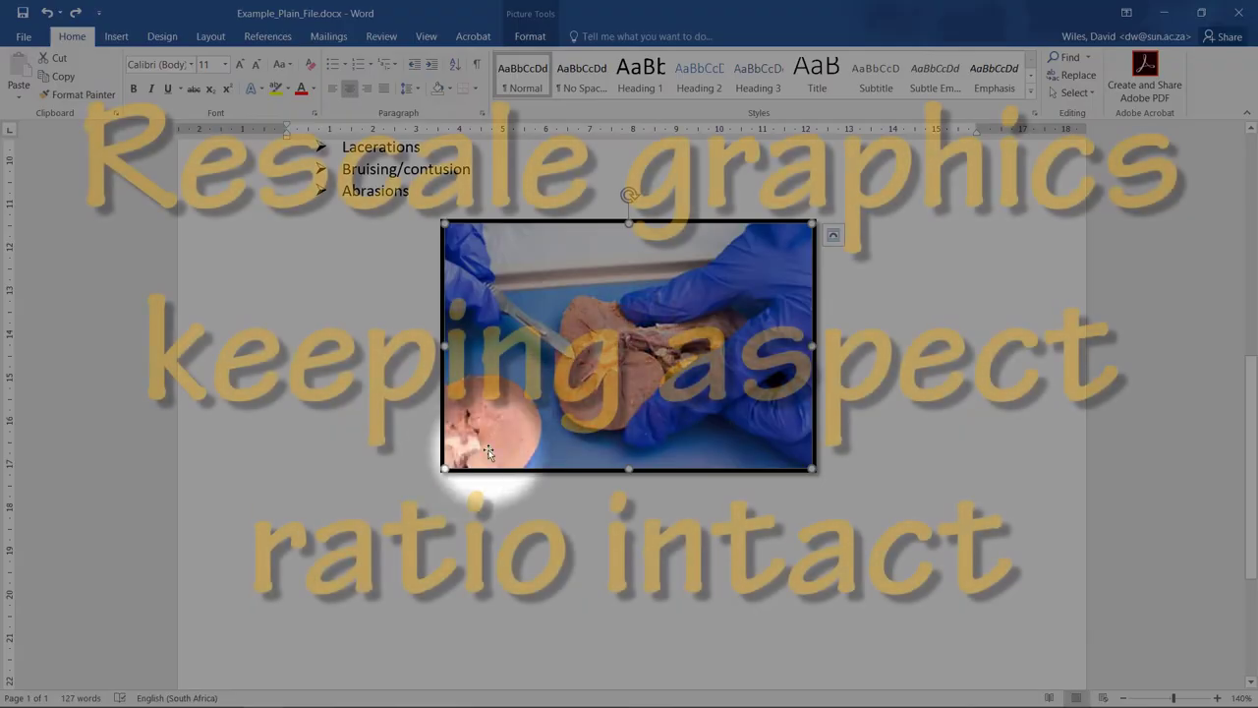
# Rescale the framed kidney photo proportionally, and stretch its width and height separately to enlarge it.
pyautogui.moveTo(462, 447); pyautogui.dragTo(295, 670)
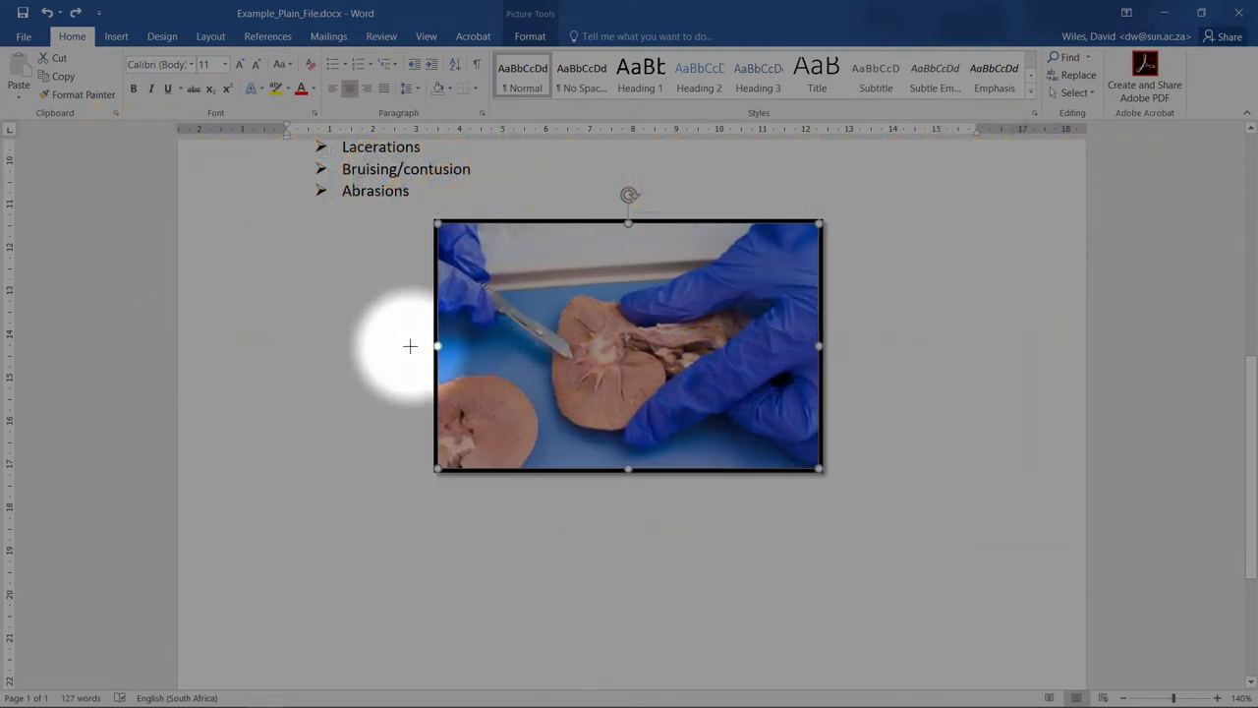
pyautogui.moveTo(409, 345); pyautogui.dragTo(192, 351)
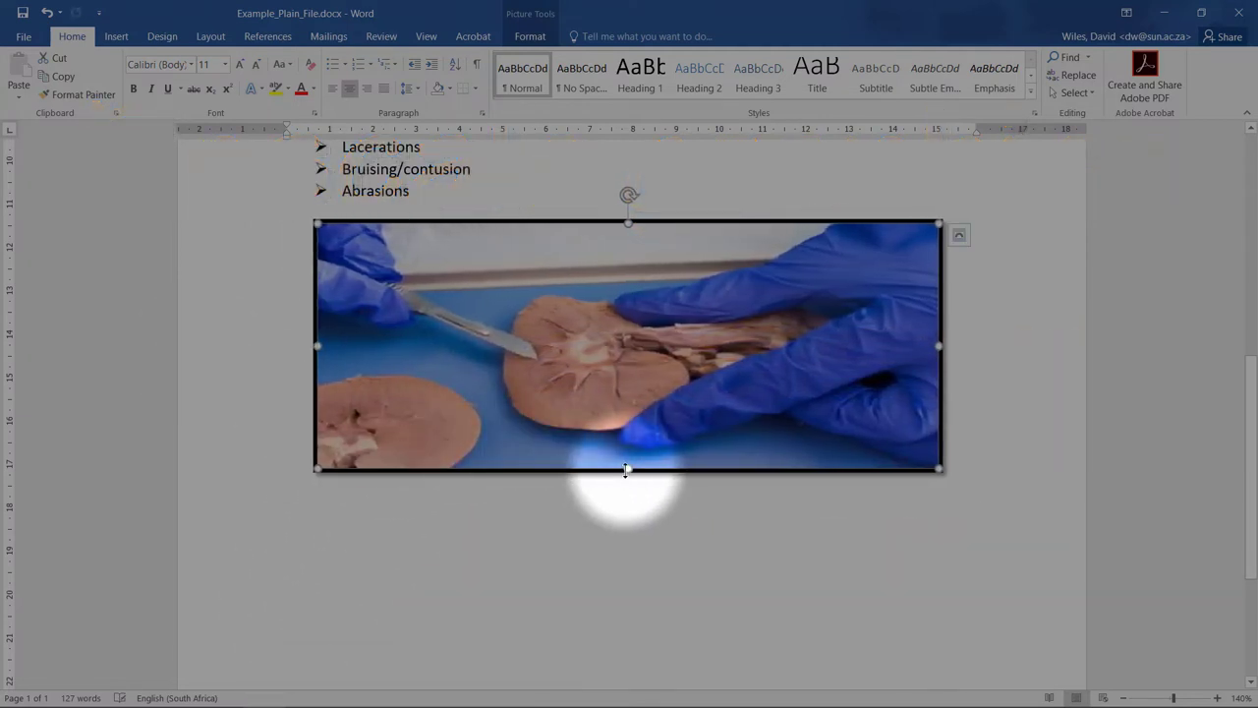
pyautogui.moveTo(626, 469); pyautogui.dragTo(632, 562)
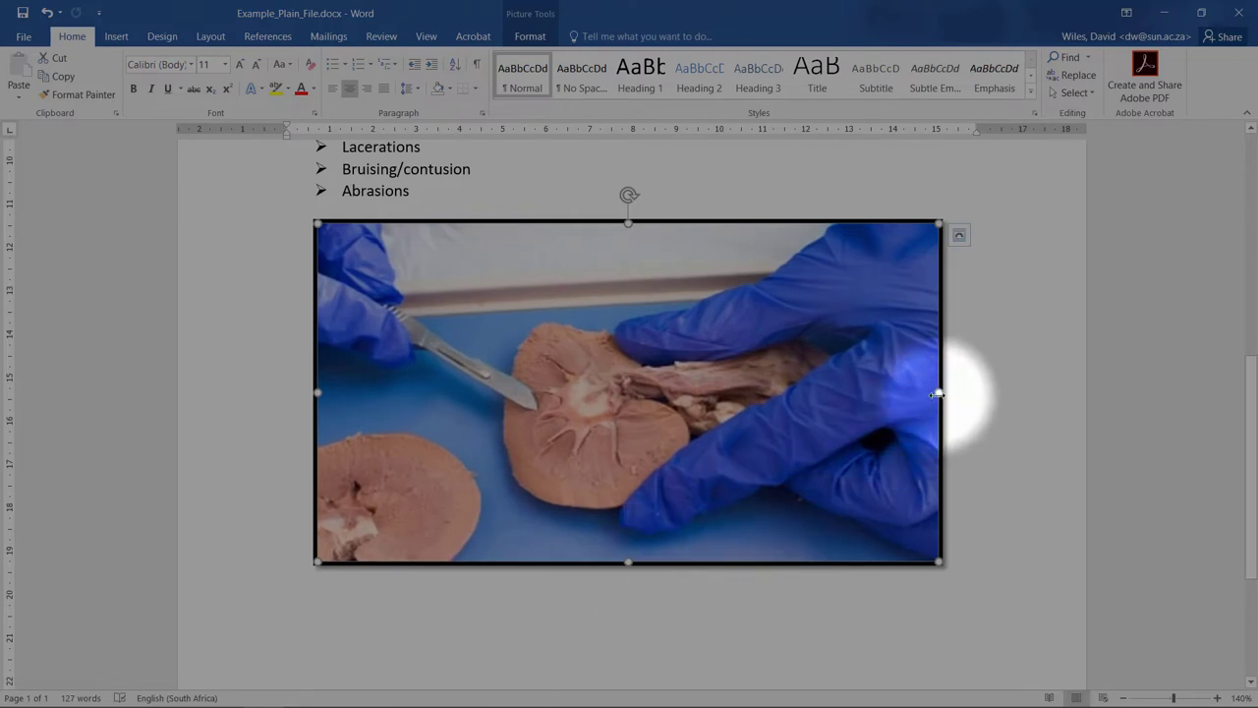
pyautogui.moveTo(935, 394); pyautogui.dragTo(1012, 406)
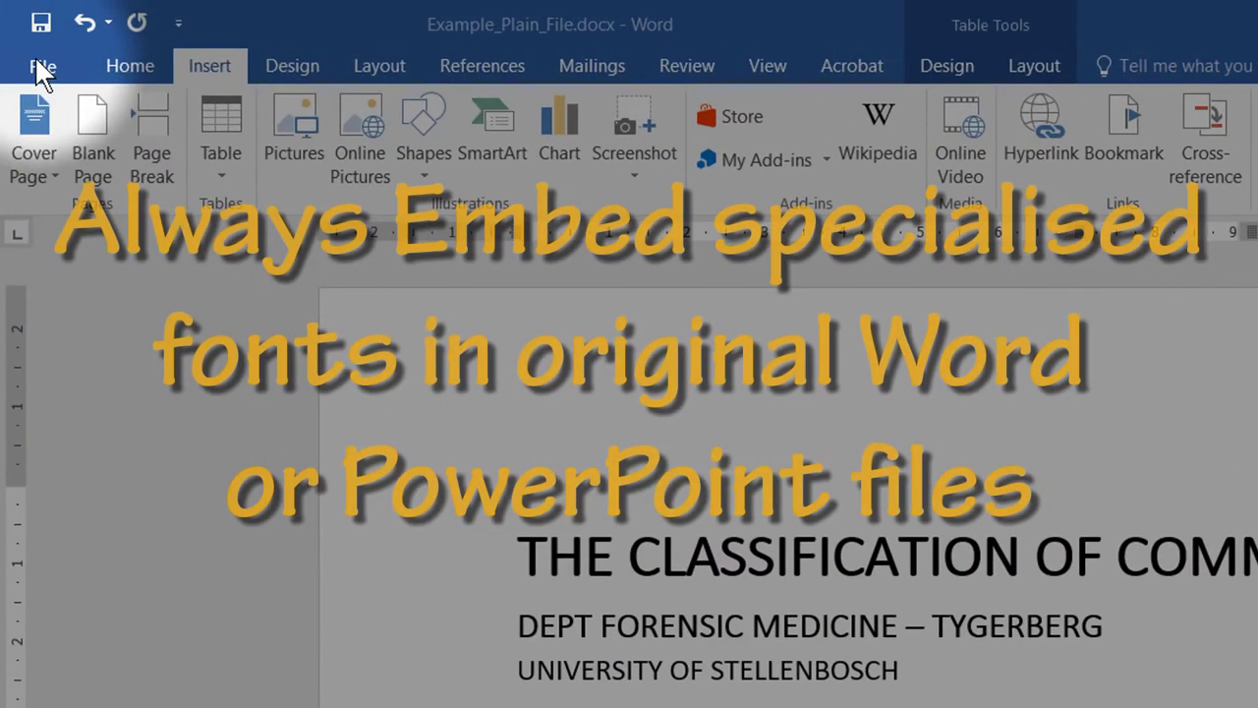
# Save Example_Plain_File.docx as a Word document in the Tutorials & Manuals folder, with fonts embedded in the file.
pyautogui.click(33, 57)
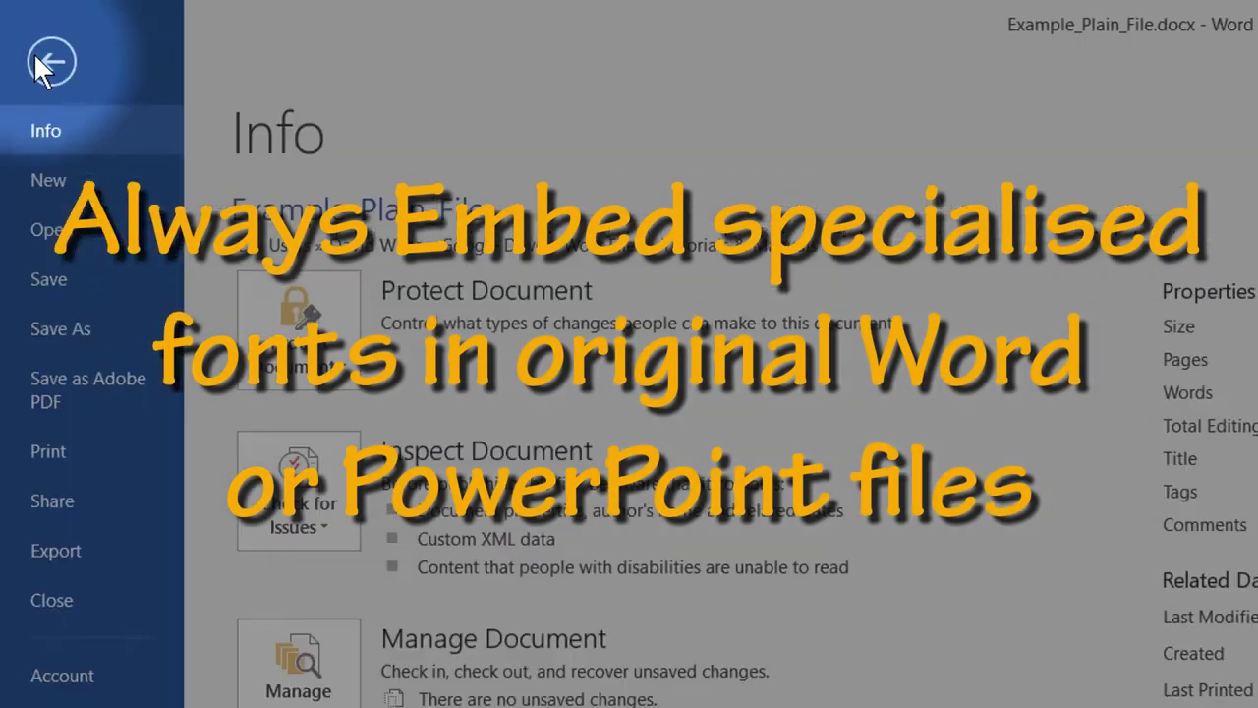
pyautogui.click(46, 328)
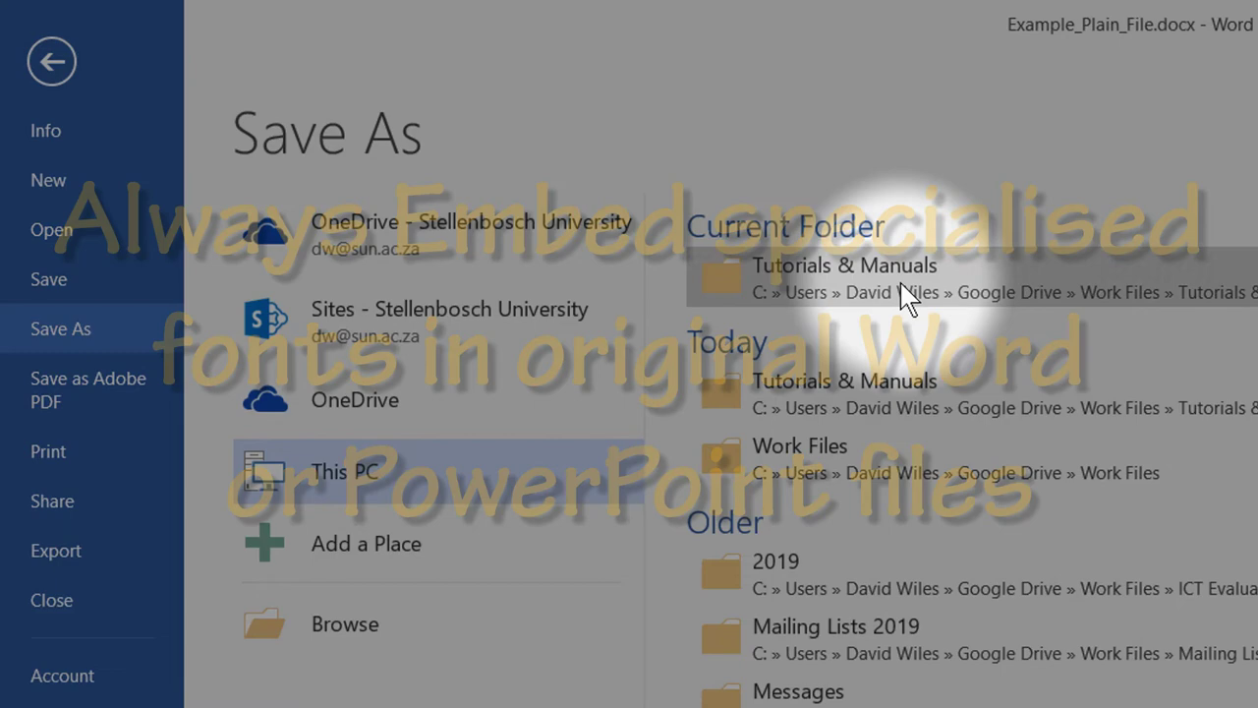
pyautogui.click(898, 289)
pyautogui.click(244, 496)
pyautogui.click(331, 465)
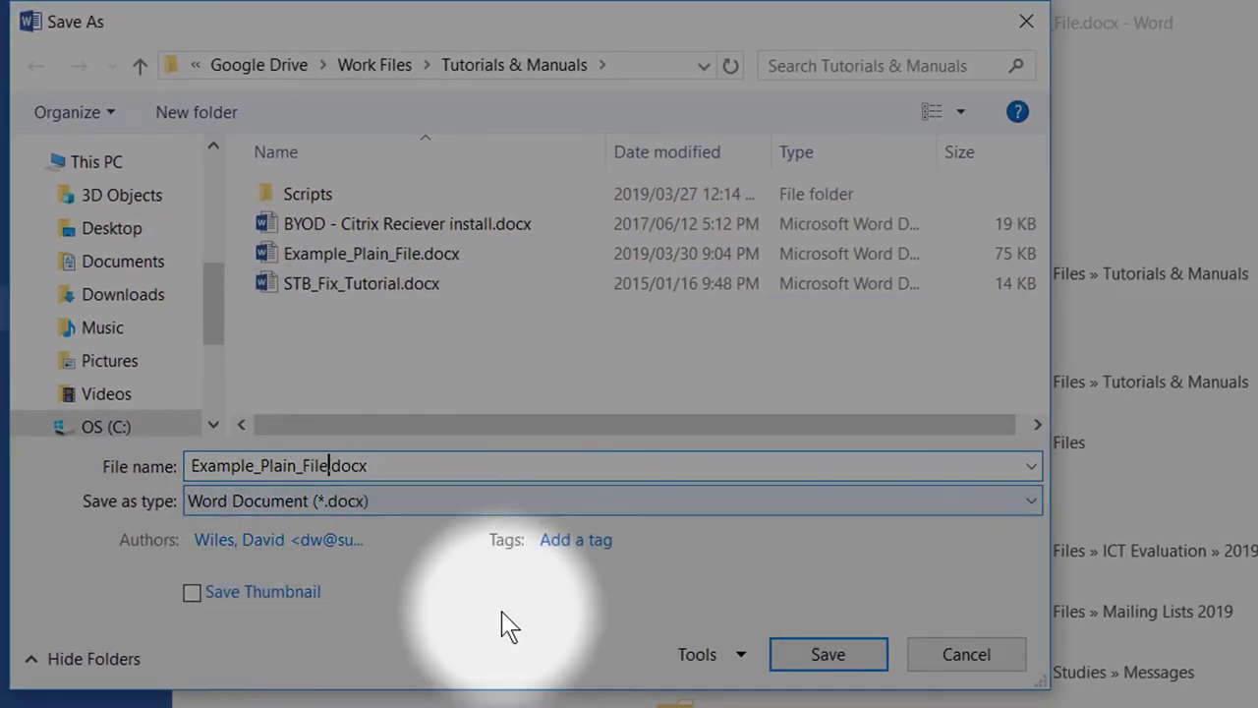
pyautogui.click(739, 655)
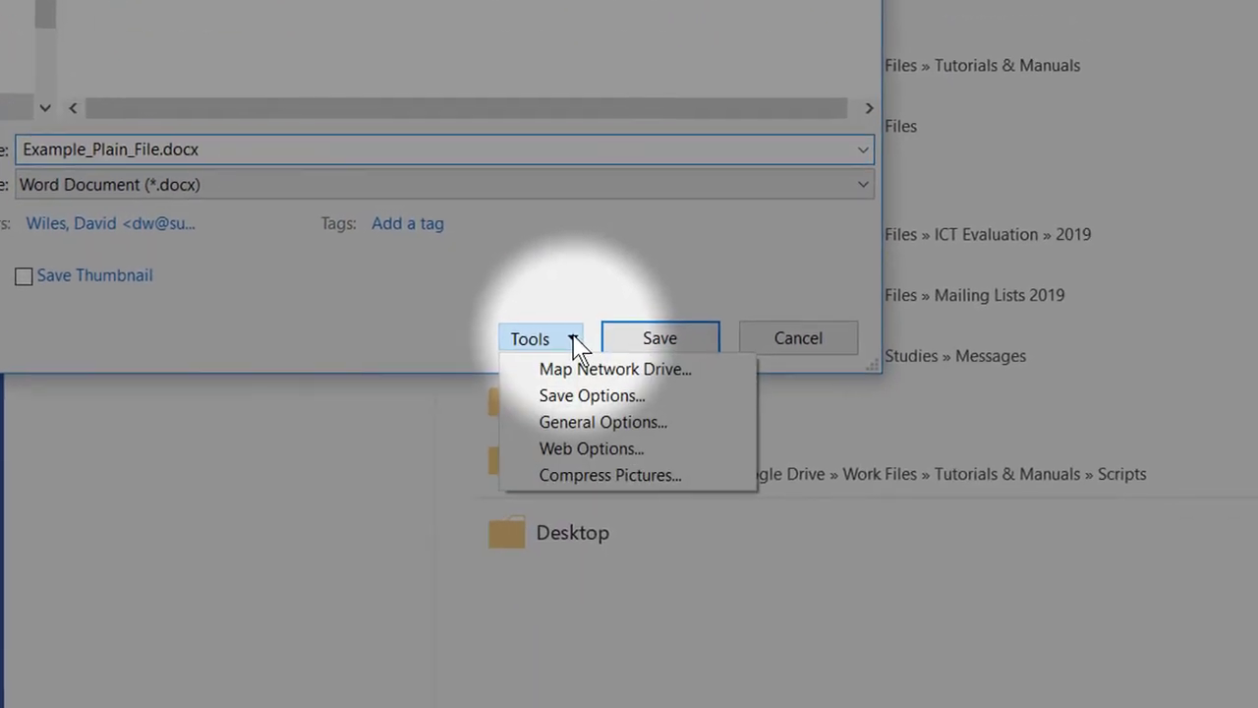
pyautogui.click(550, 397)
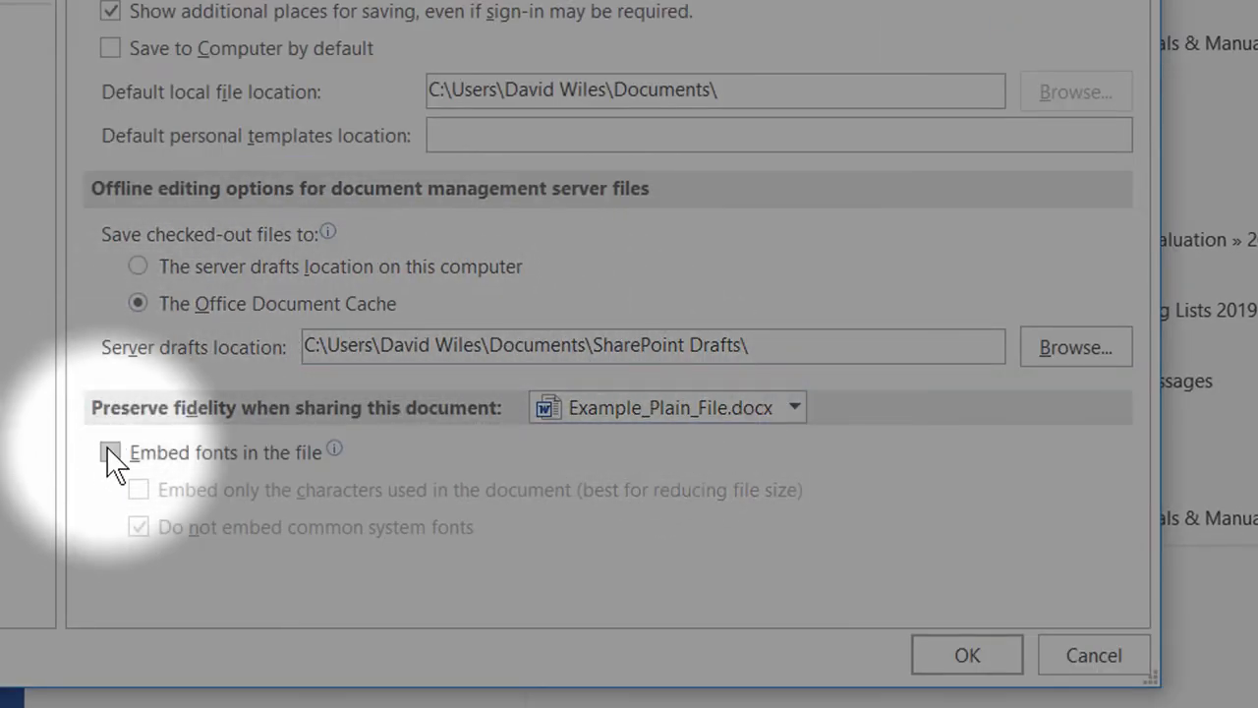
pyautogui.click(110, 453)
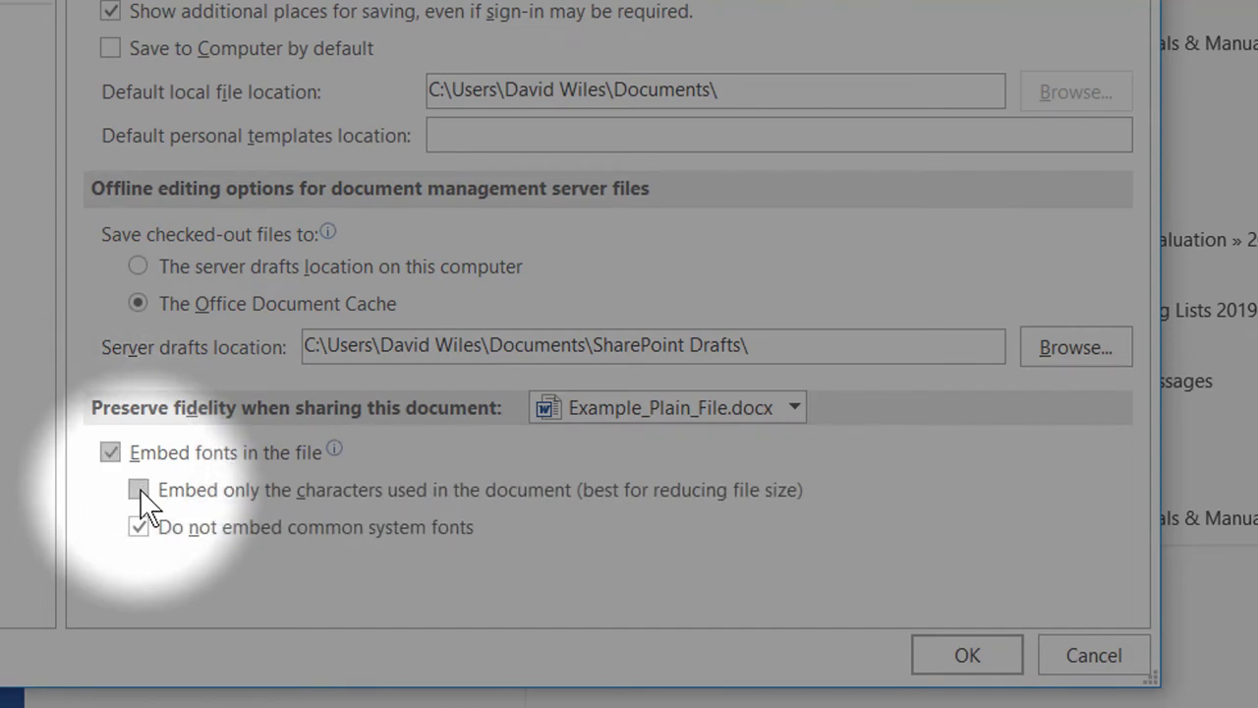
pyautogui.click(967, 665)
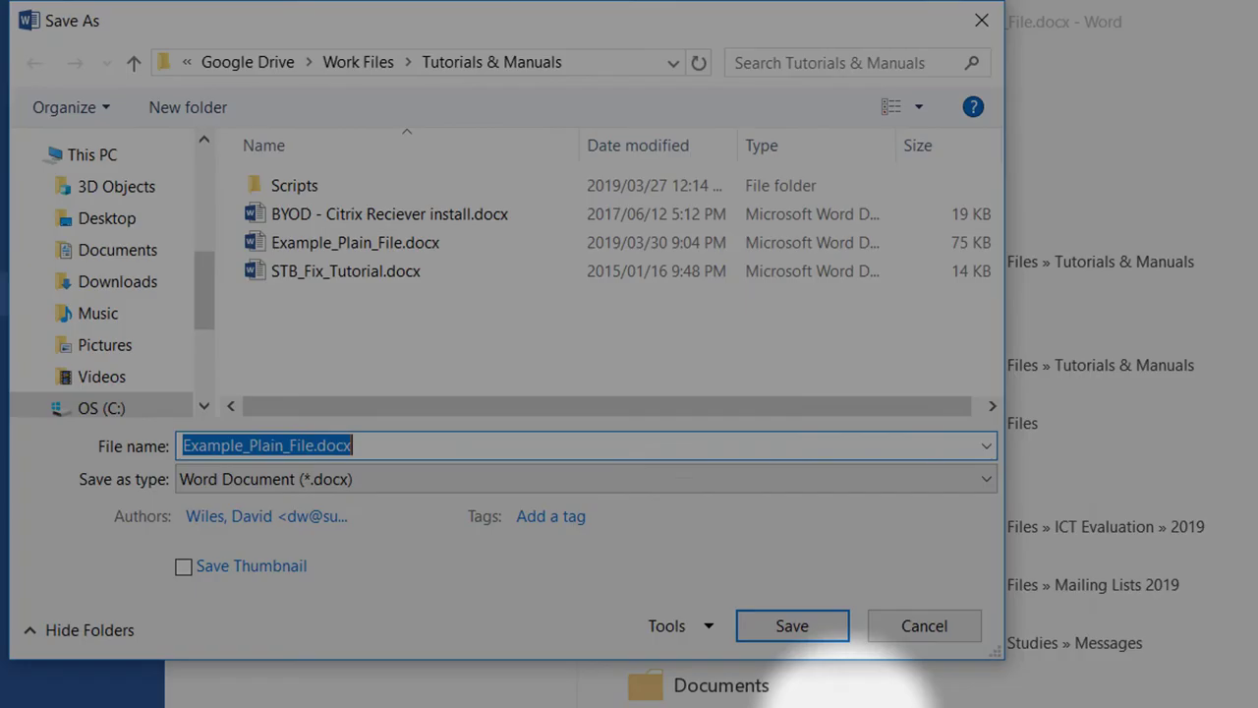
pyautogui.click(792, 625)
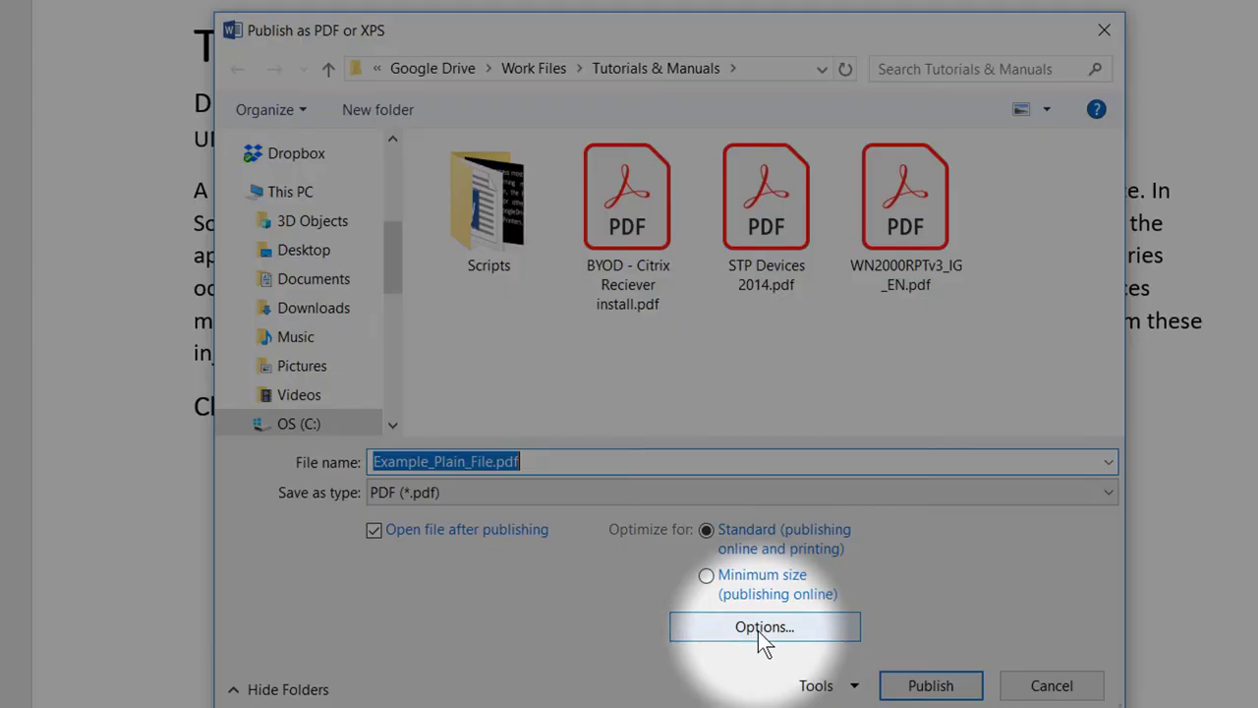
# Publish the document as Example_Plain_File.pdf with the ISO 19005-1 compliant (PDF/A) option enabled.
pyautogui.click(758, 632)
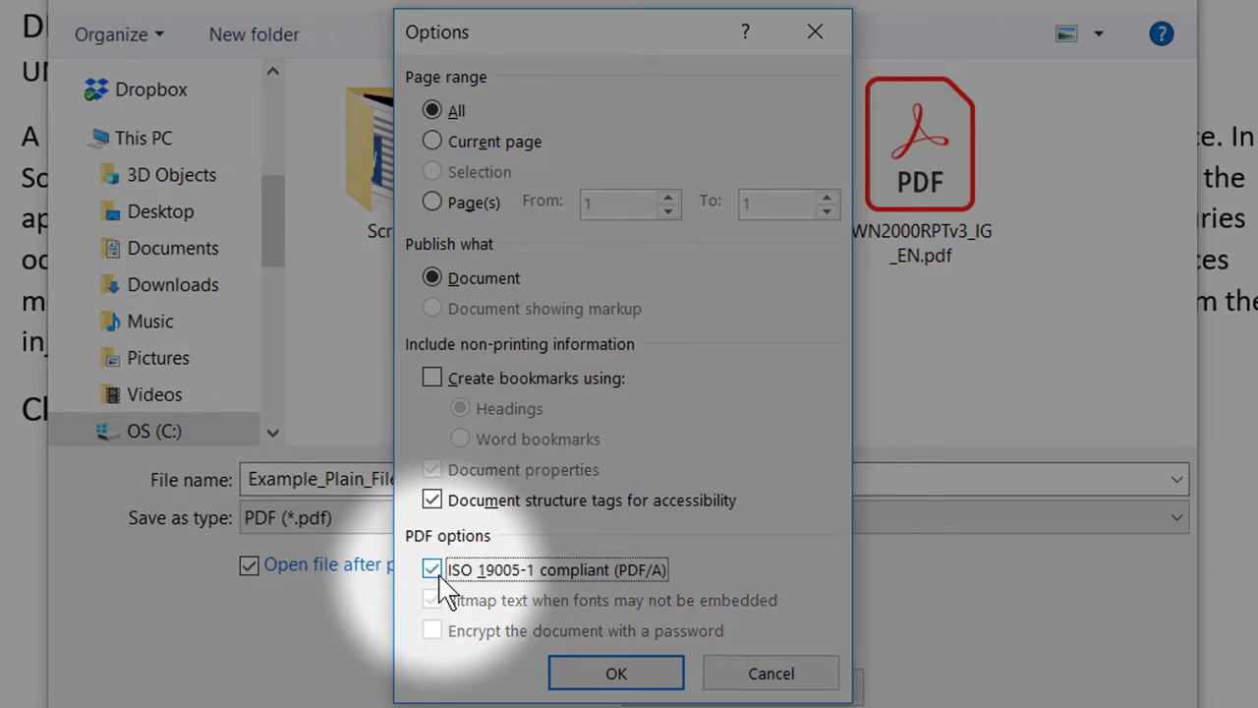
pyautogui.click(602, 673)
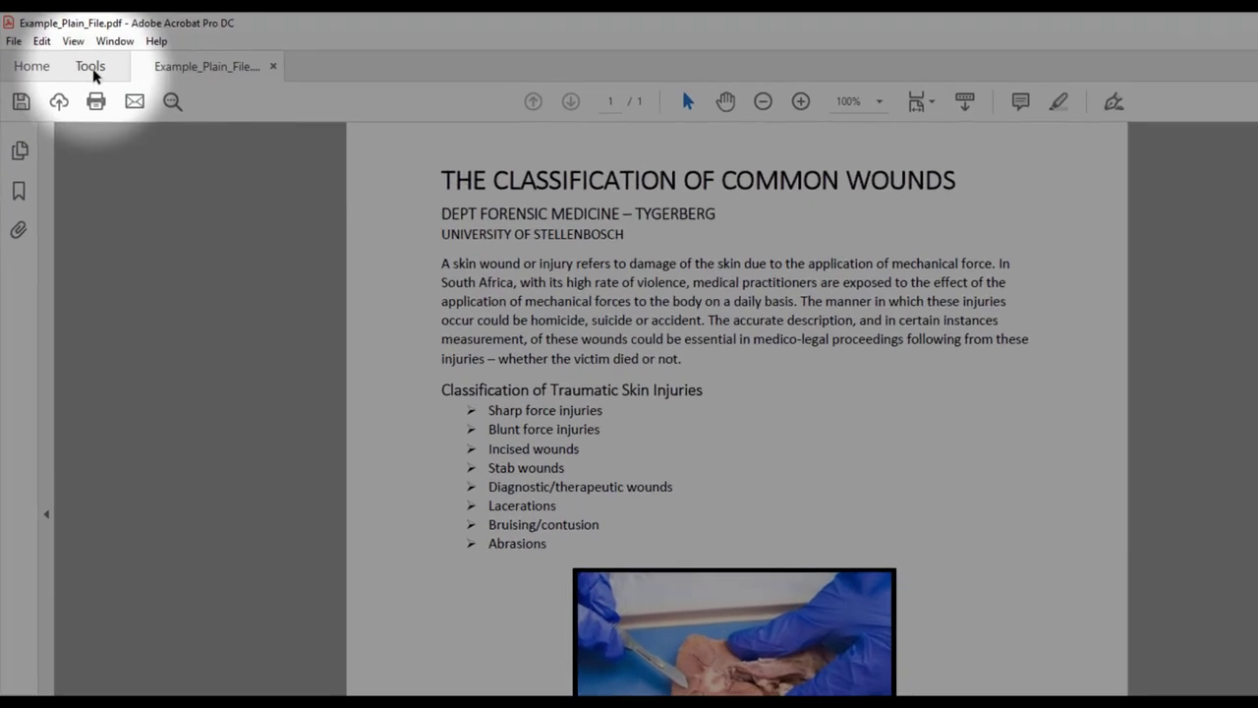
# In Adobe Acrobat Pro DC, bring up the Protect & Standardize tools for Example_Plain_File.pdf.
pyautogui.click(68, 54)
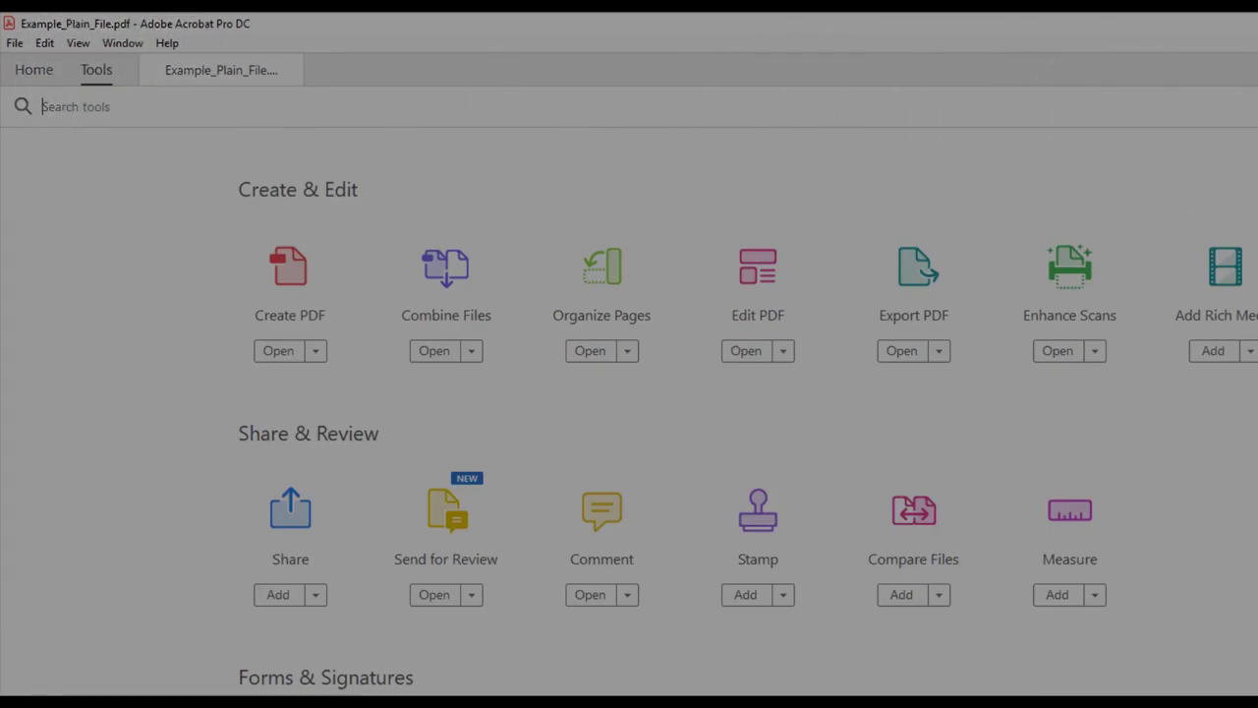
pyautogui.scroll(-5, 629, 412)
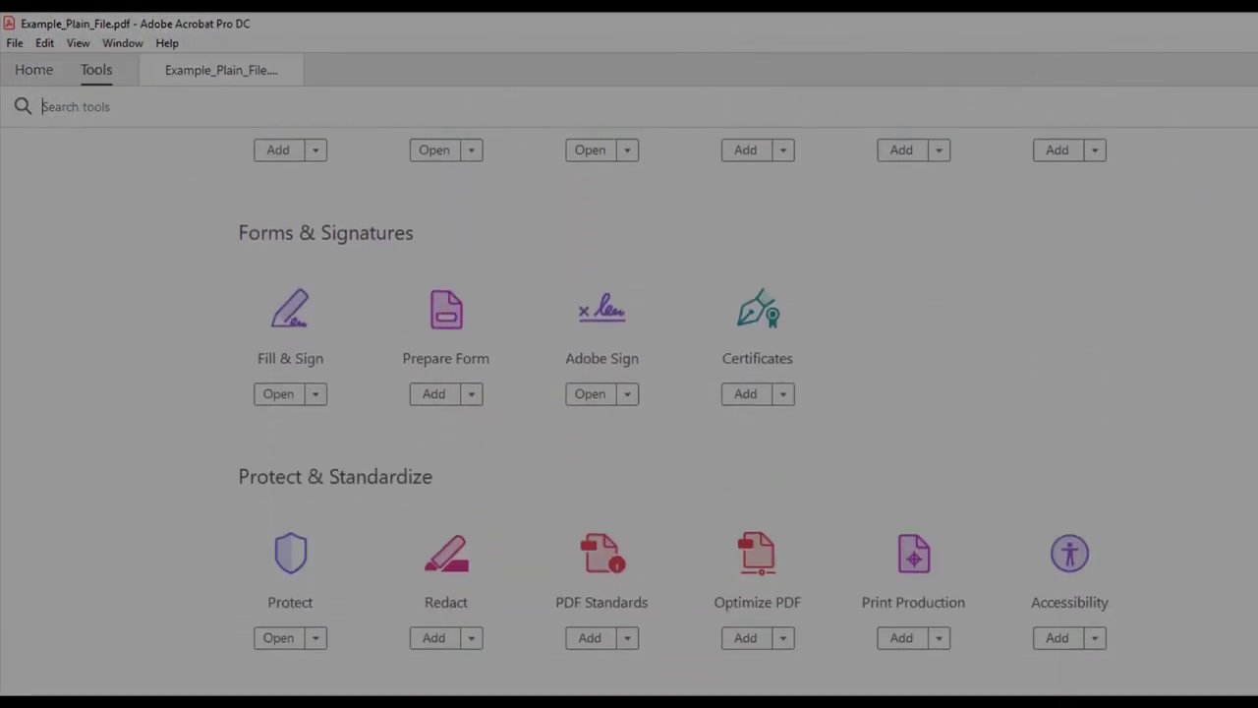